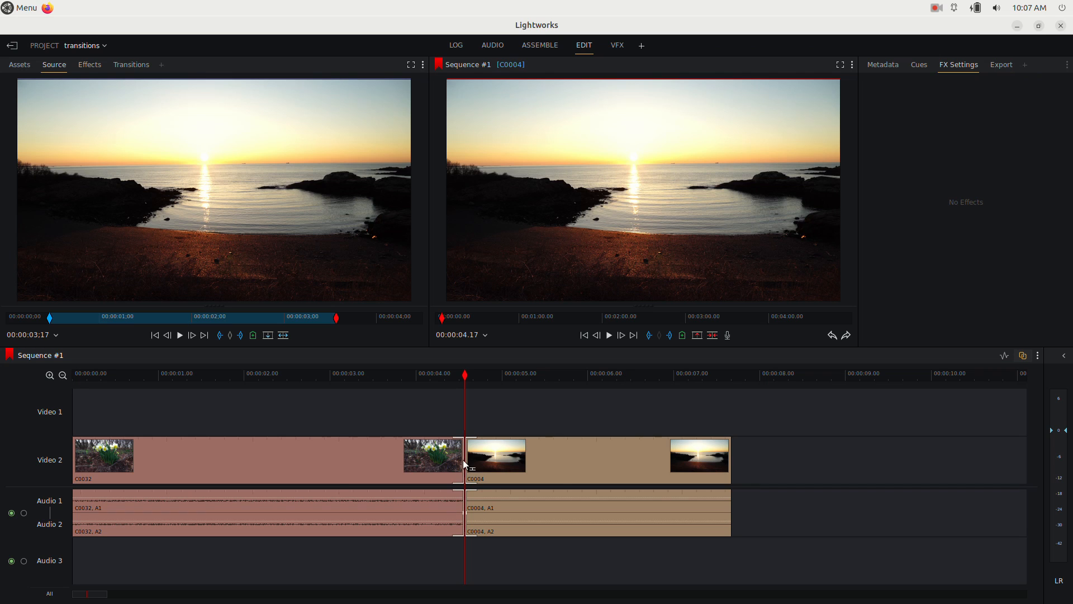
Apply a 60-frame Dissolve transition centred on the Video 2 cut between clips C0032 and C0004.
right_click(469, 468)
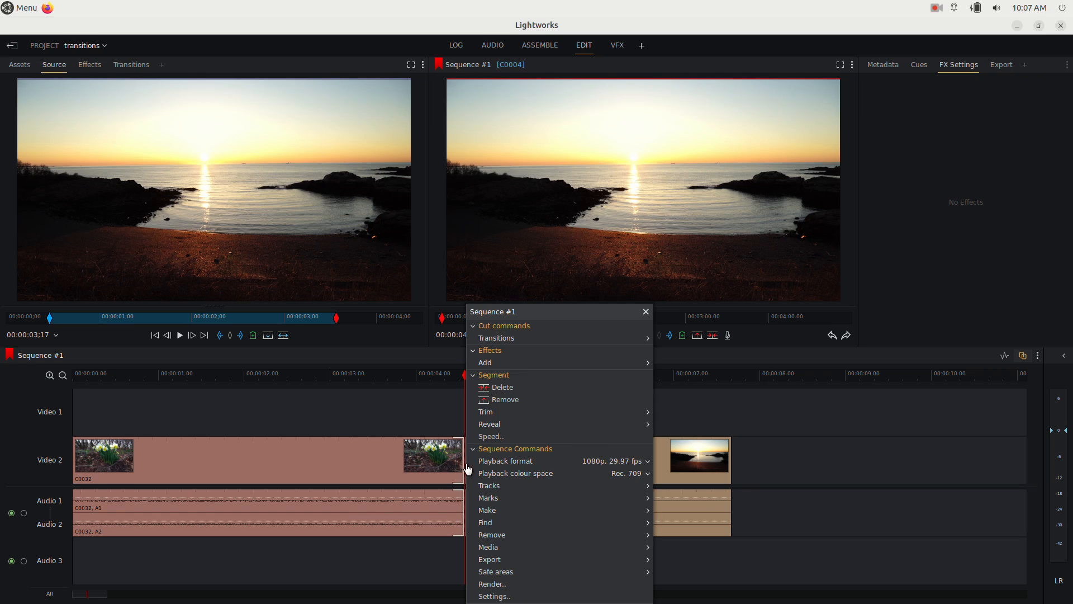
left_click(498, 338)
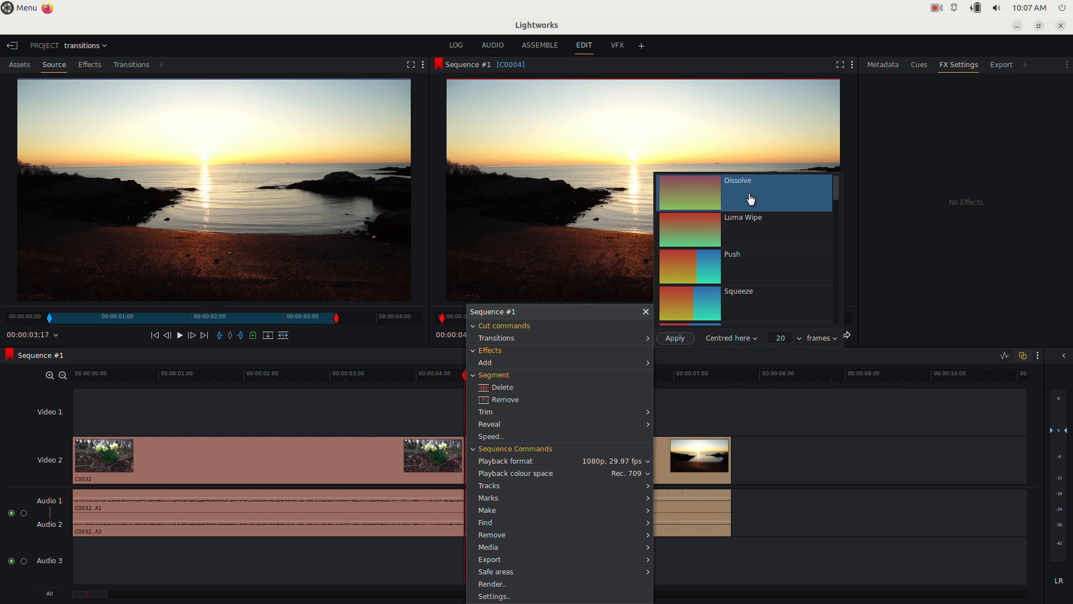
left_click(801, 339)
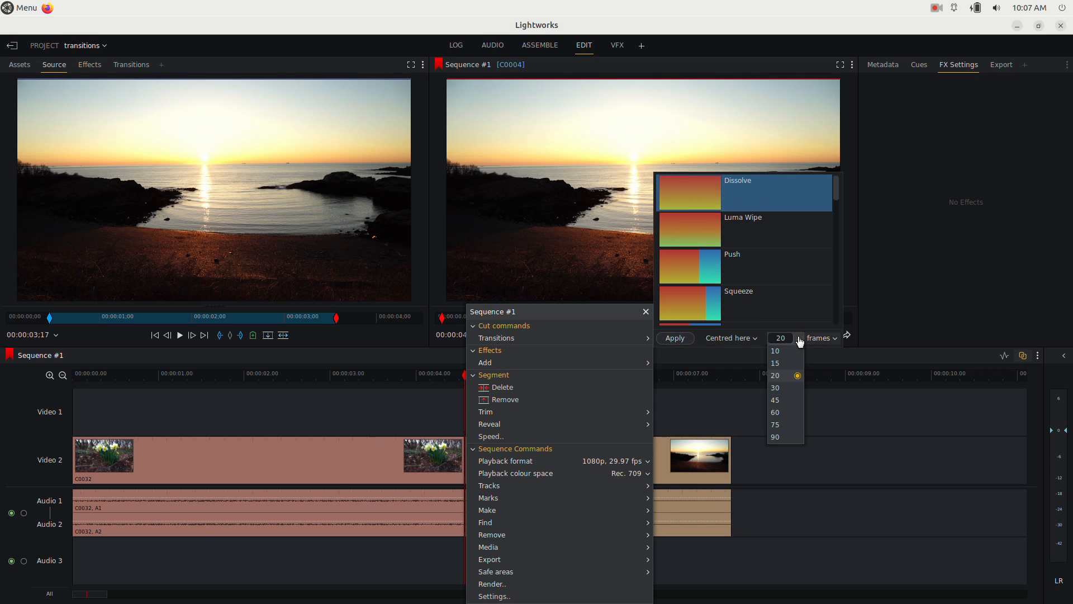
left_click(778, 416)
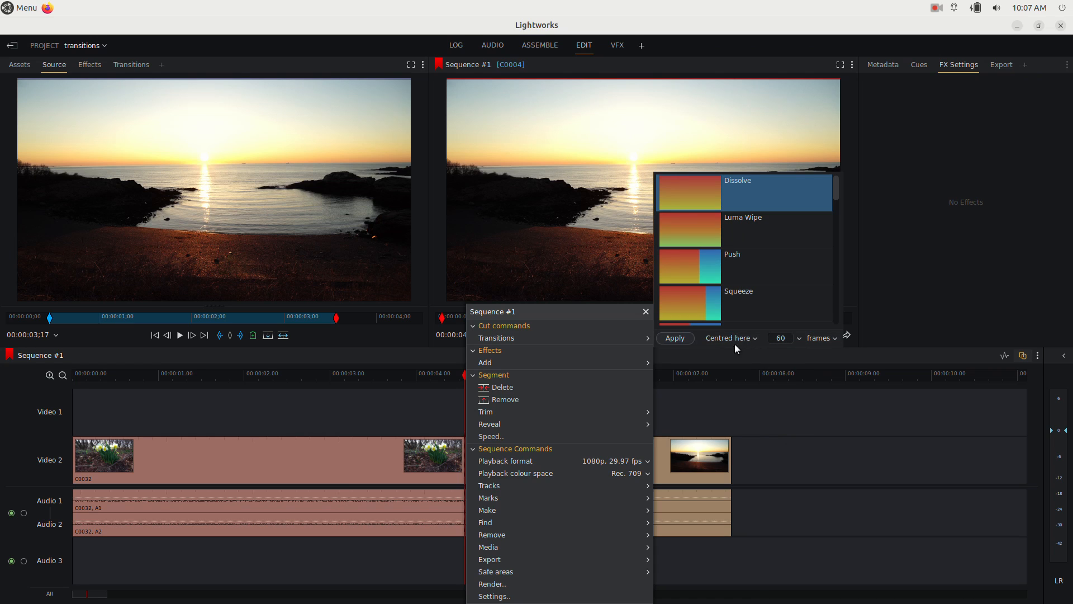
left_click(687, 344)
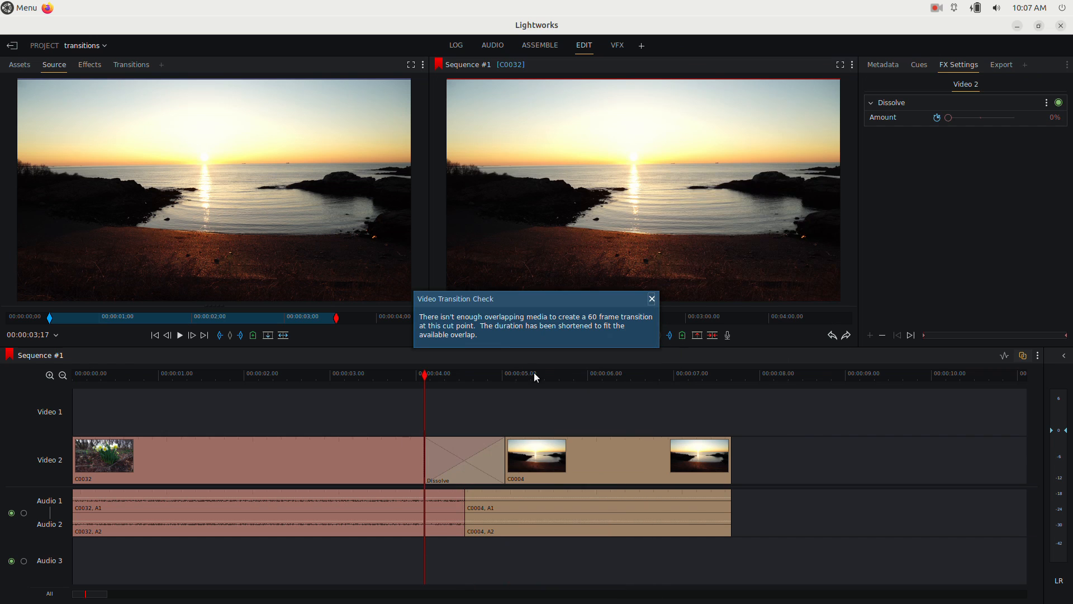
Play the sequence from just before the Dissolve through to the C0004 clip.
left_click(396, 374)
key("space")
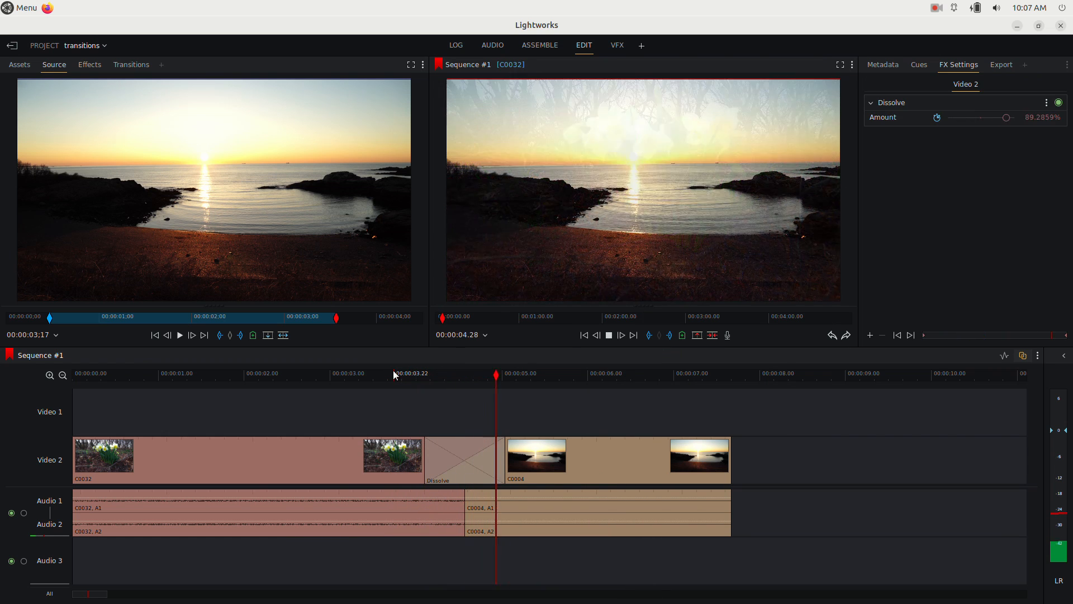
key("space")
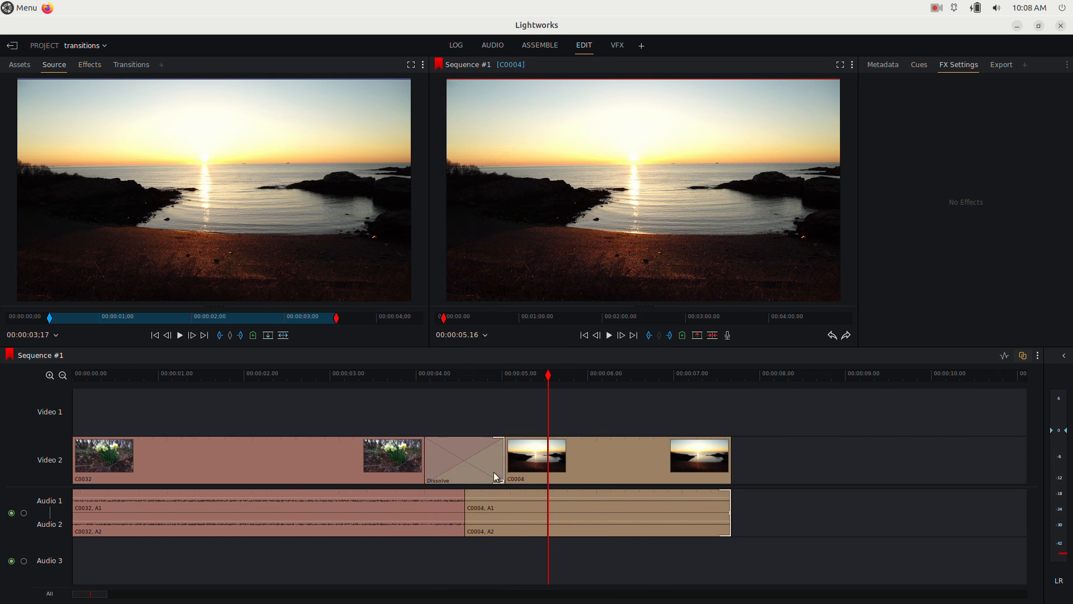
Disable the Audio 1 and Audio 2 tracks and extend the end of the Video 2 Dissolve to about 00:00:06.03.
left_click(51, 519)
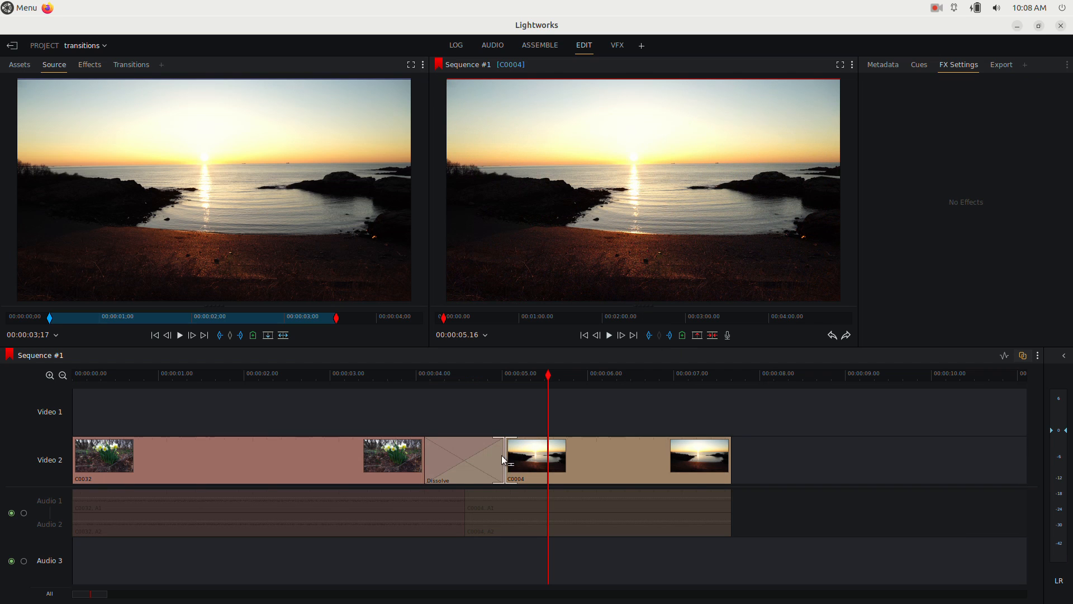
left_click_drag(514, 461, 544, 464)
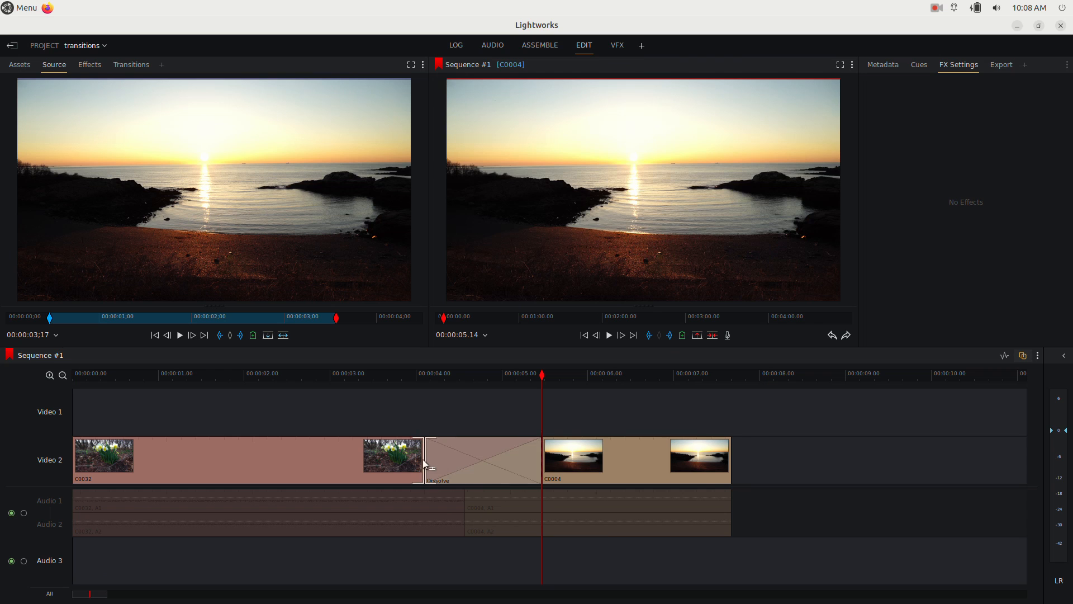
mouse_move(426, 464)
left_mouse_down()
mouse_move(359, 462)
mouse_move(426, 464)
left_mouse_up()
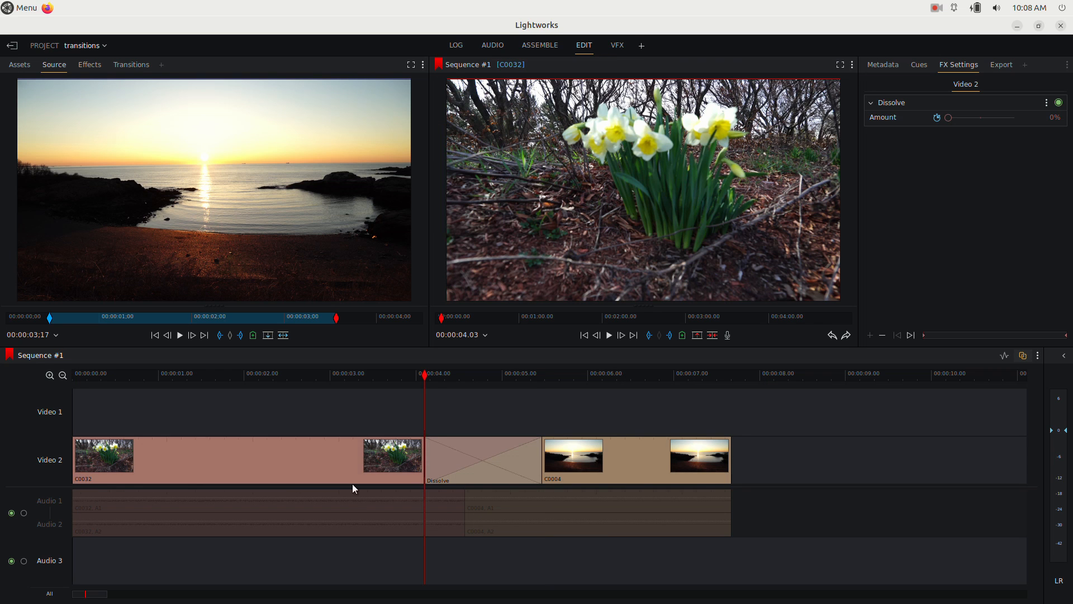
left_click_drag(423, 460, 394, 460)
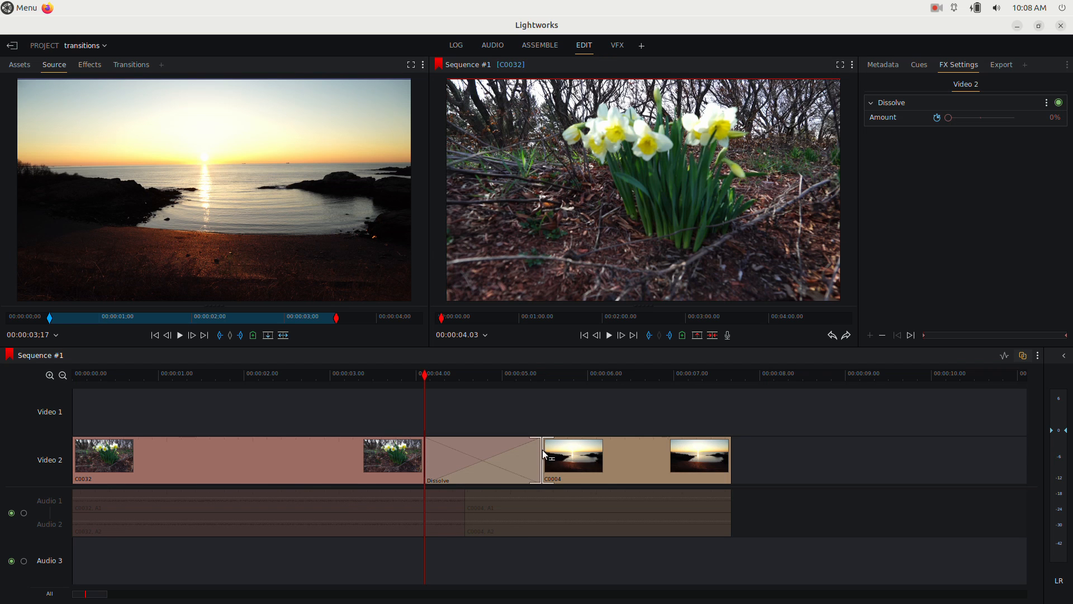
left_click_drag(545, 454, 597, 454)
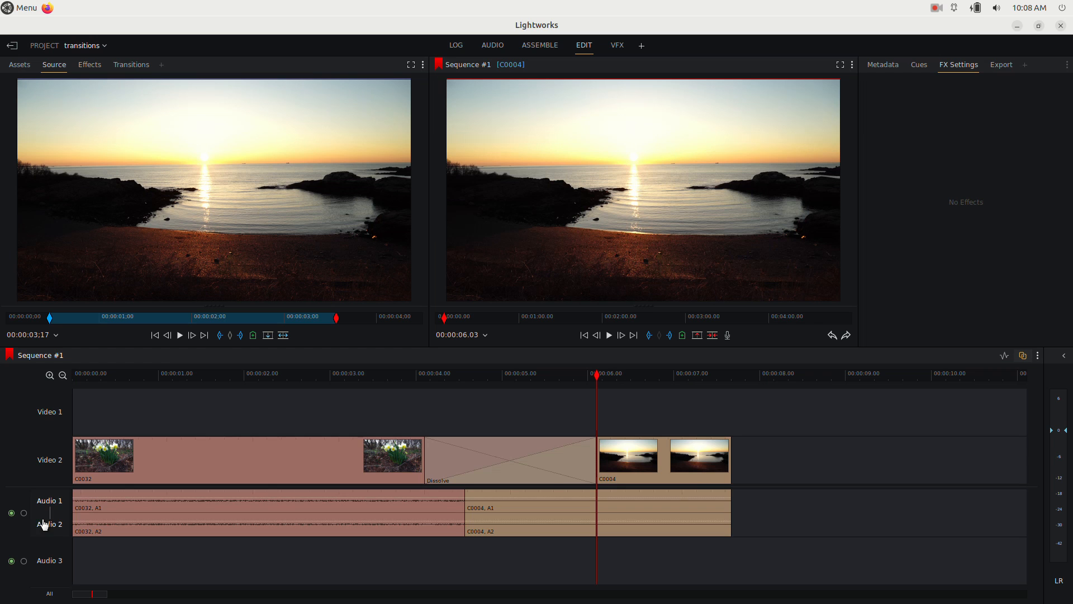
Play back the lengthened Dissolve from shortly before its start until past its end.
left_click(391, 378)
key("space")
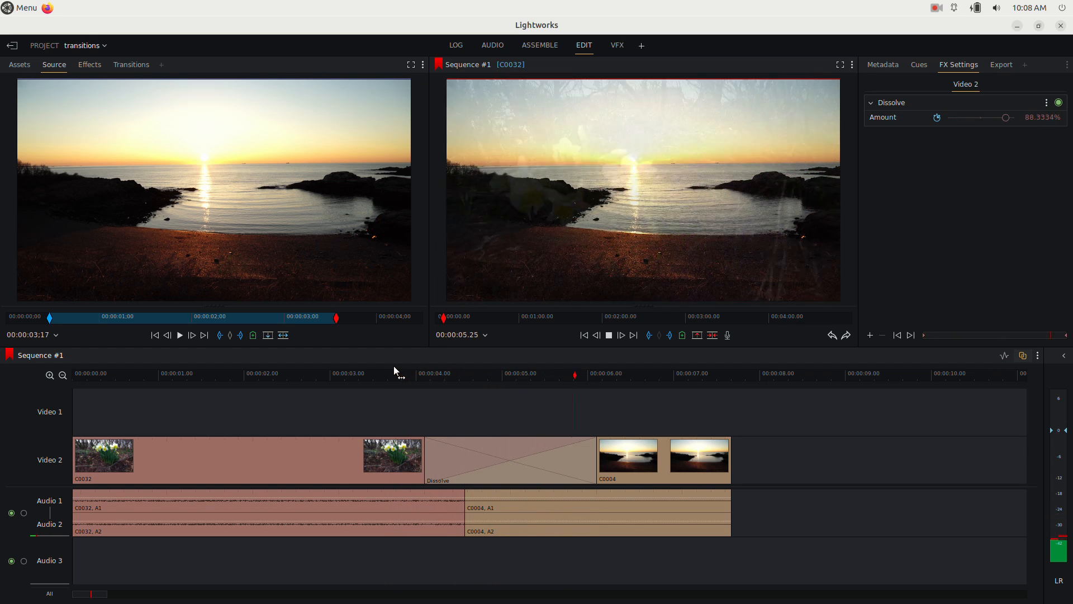
key("space")
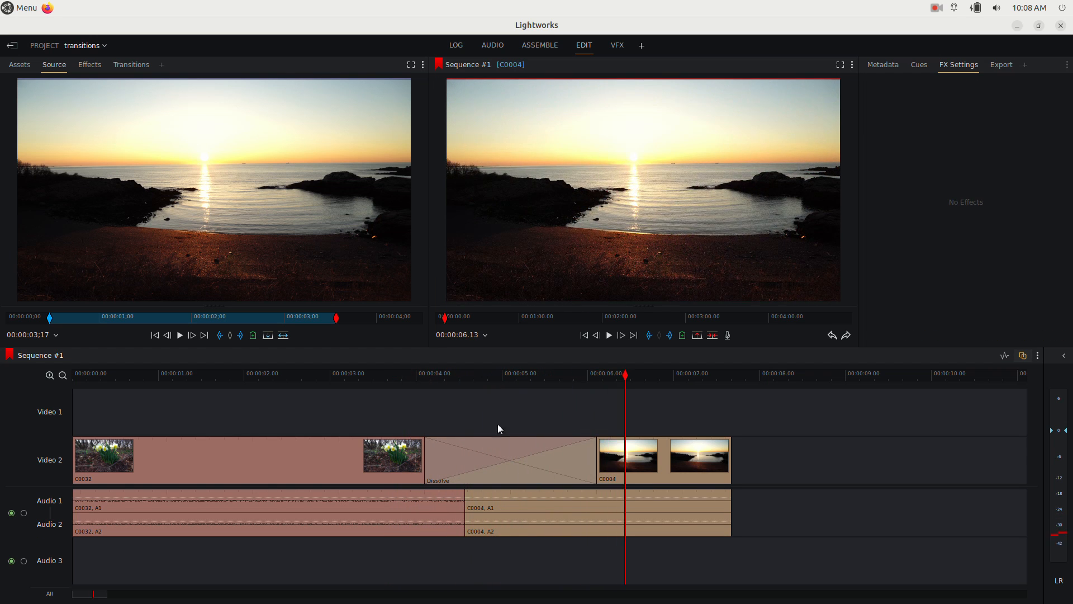
Try deleting the Dissolve segment from Video 2, and undo the deletion.
left_click(526, 462)
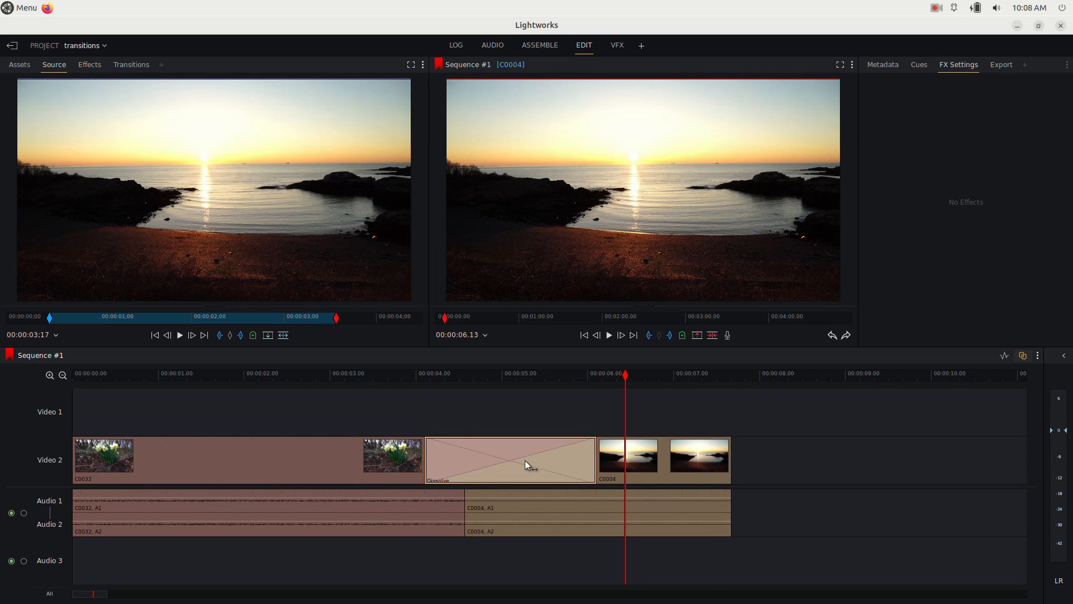
right_click(527, 464)
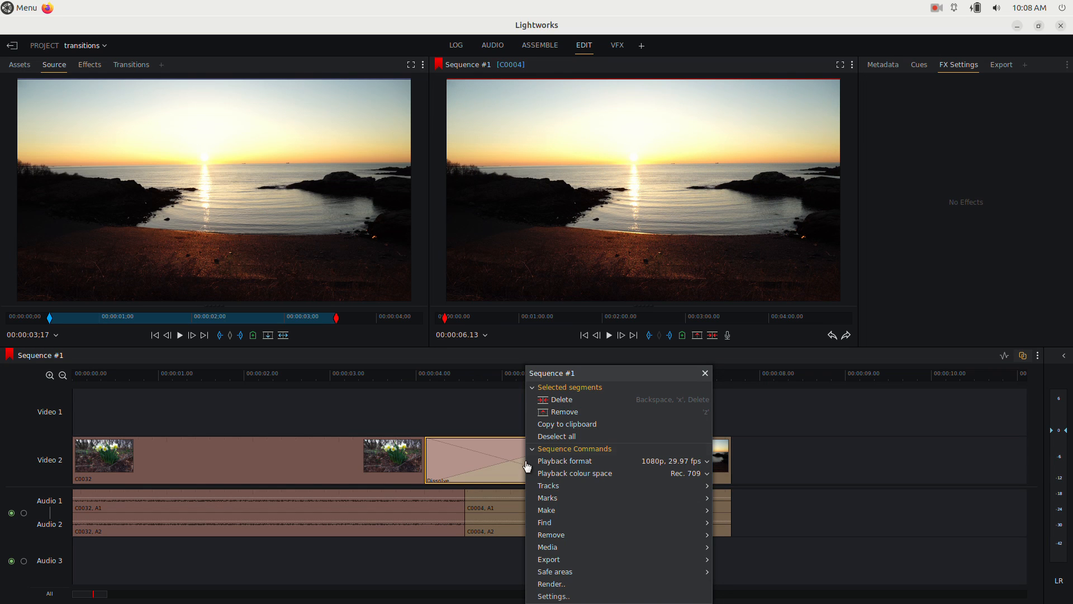
left_click(570, 399)
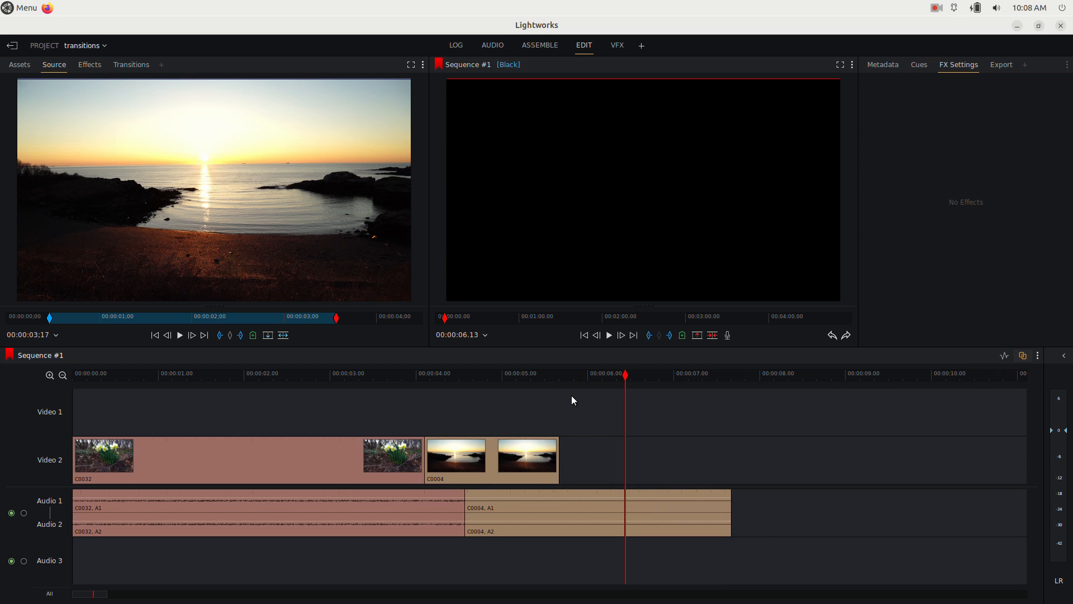
key("ctrl+z")
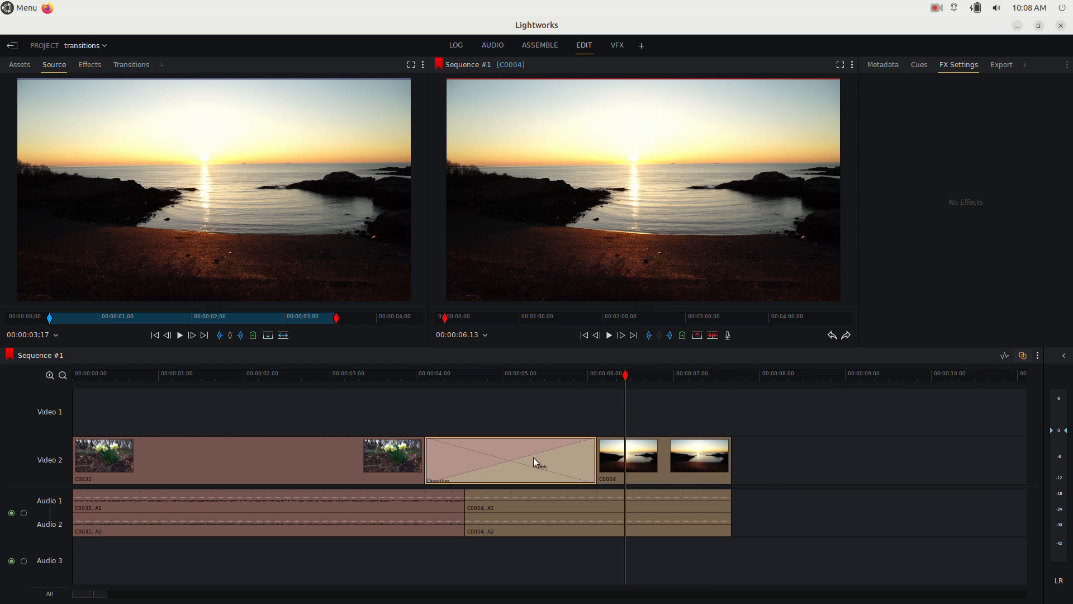
Try the Remove command on the selected Dissolve in Video 2, and undo the removal.
right_click(533, 457)
left_click(571, 415)
left_click(501, 462)
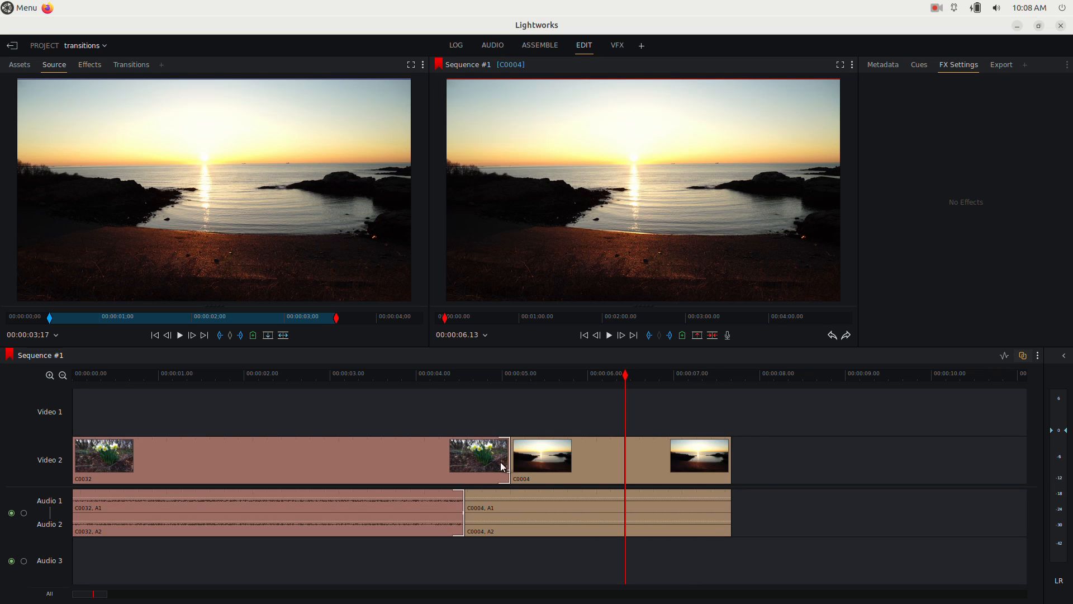
left_click(518, 454)
key("ctrl+z")
Replace the Dissolve transition on Video 2 with a Luma Wipe.
left_click(641, 447)
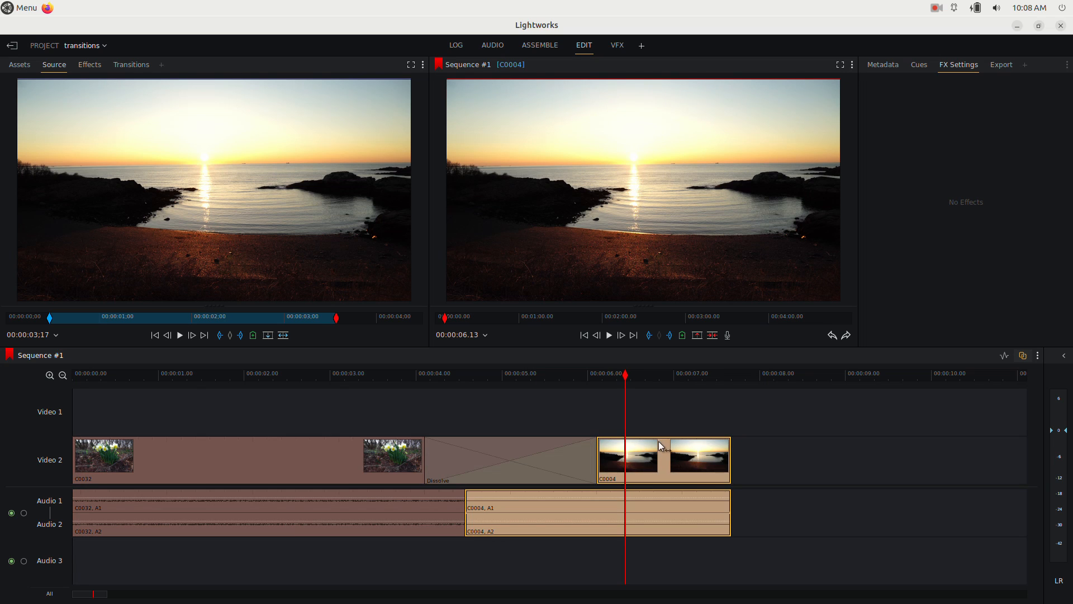
right_click(531, 459)
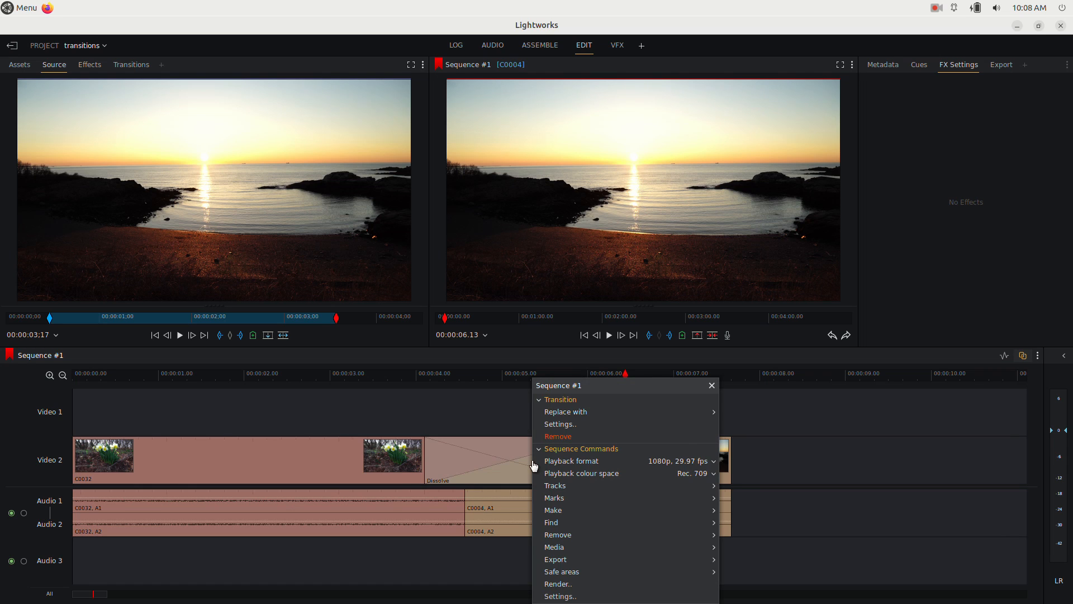
mouse_move(596, 415)
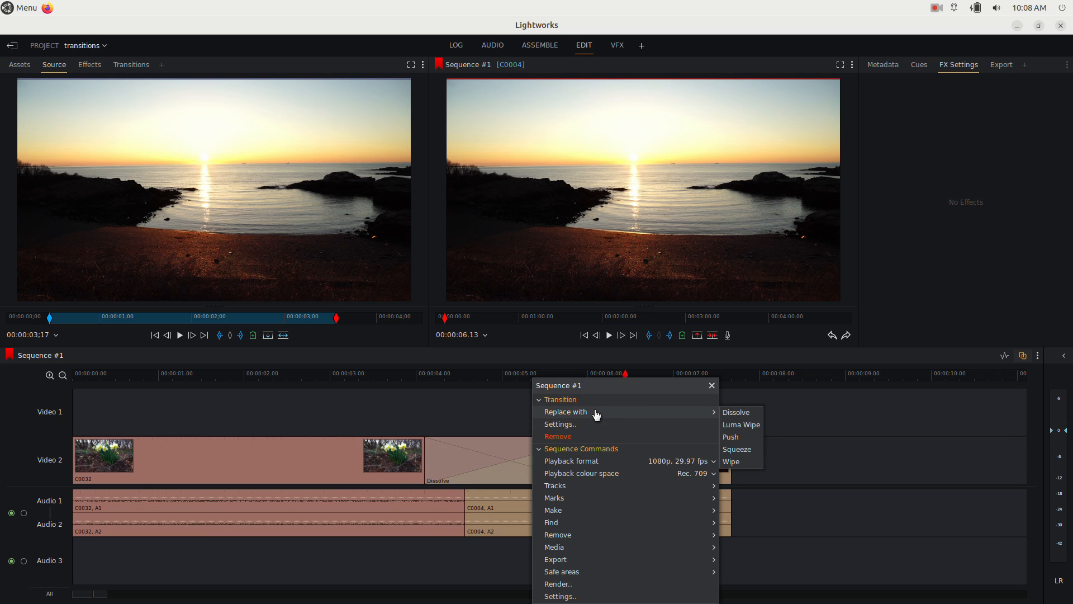
left_click(741, 424)
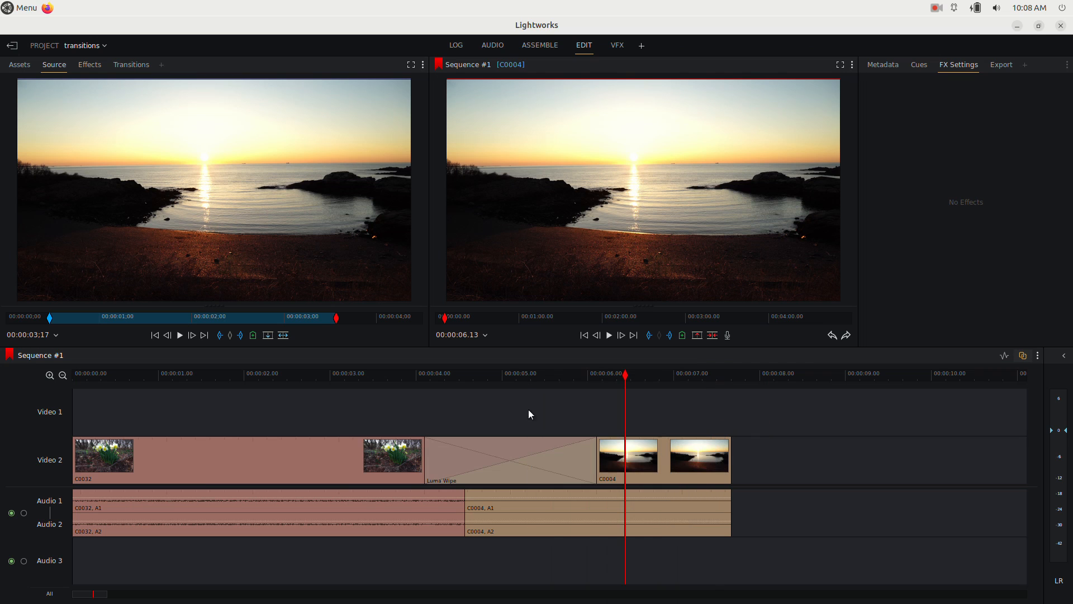
Play the sequence through the Luma Wipe to preview the transition.
left_click(416, 380)
key("space")
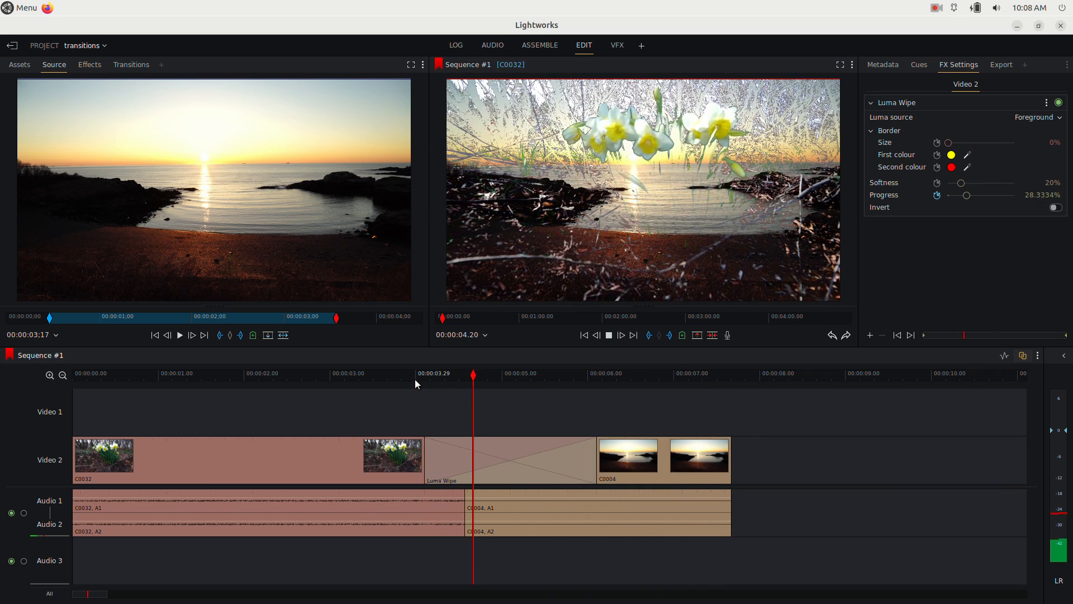
key("space")
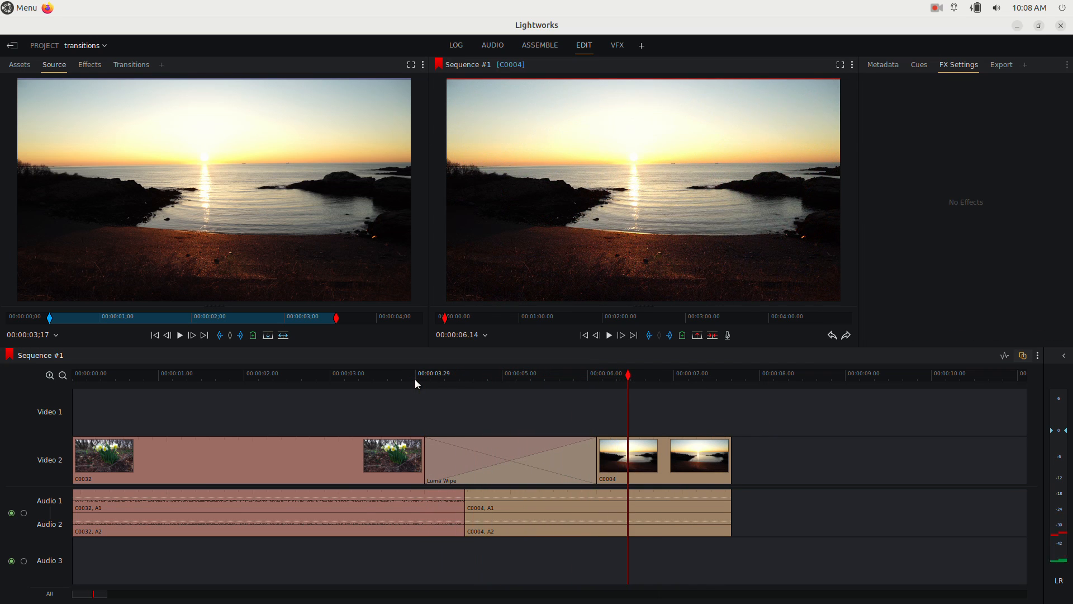
Deselect the Luma Wipe segment on Video 2 and replace that transition with Squeeze.
right_click(502, 457)
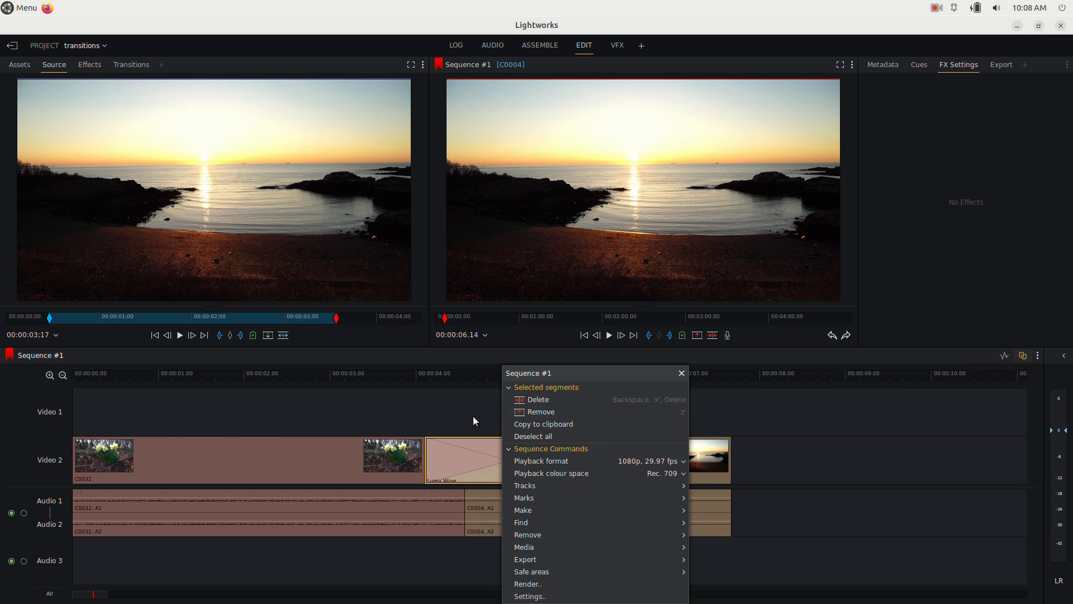
left_click(385, 454)
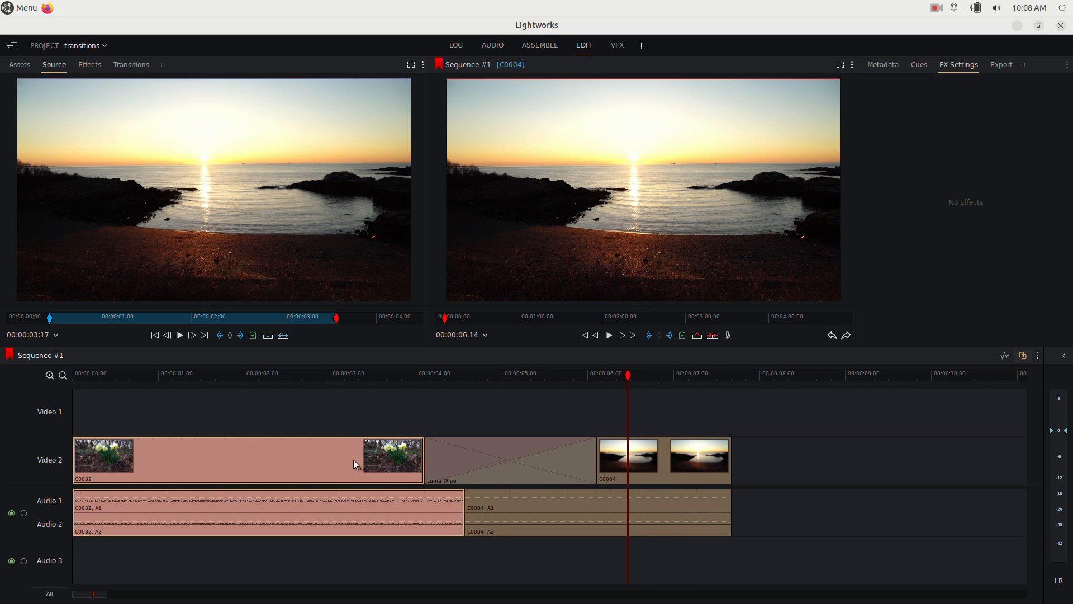
right_click(485, 455)
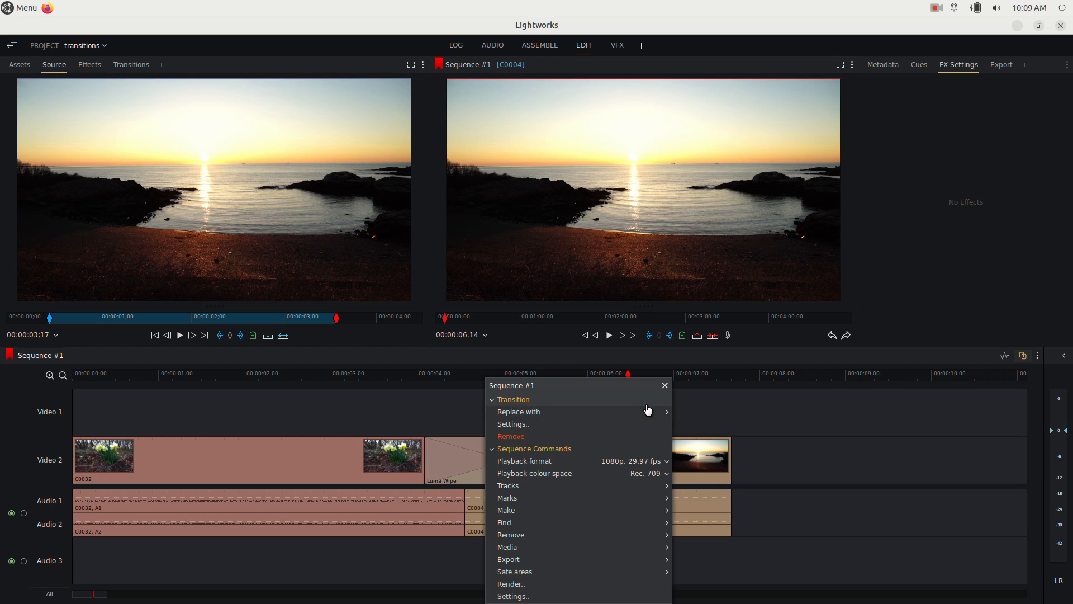
mouse_move(648, 413)
left_click(696, 445)
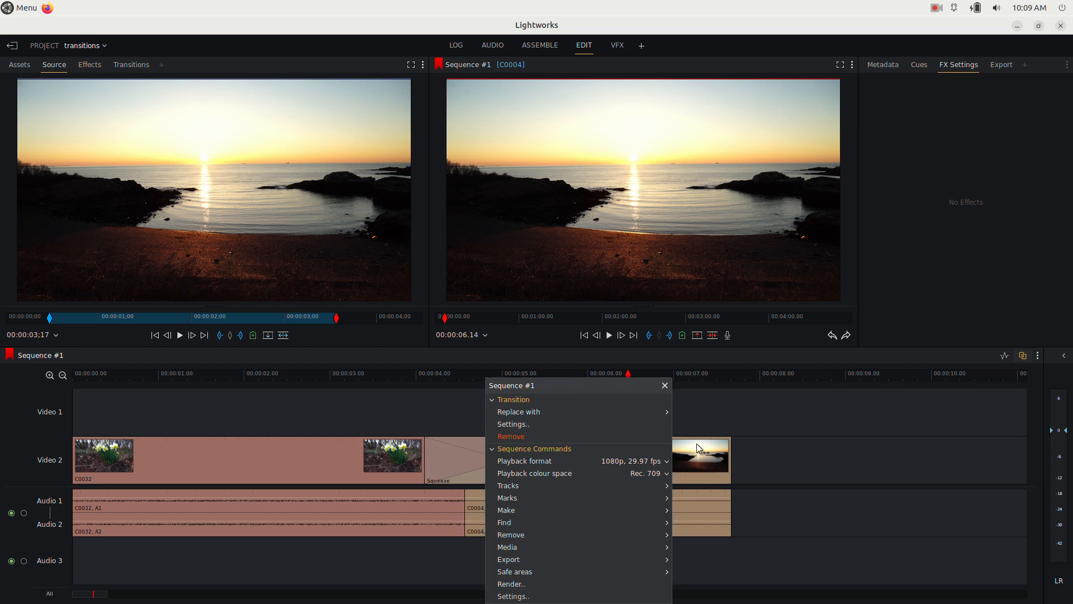
Play the sequence through the Squeeze transition to preview it.
left_click(410, 379)
key("space")
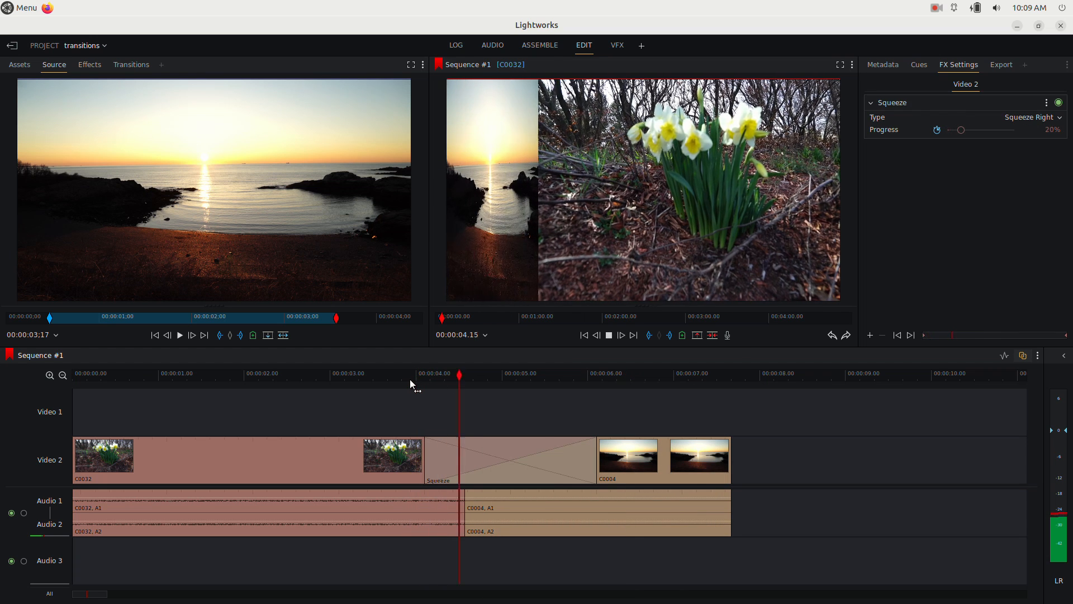
key("space")
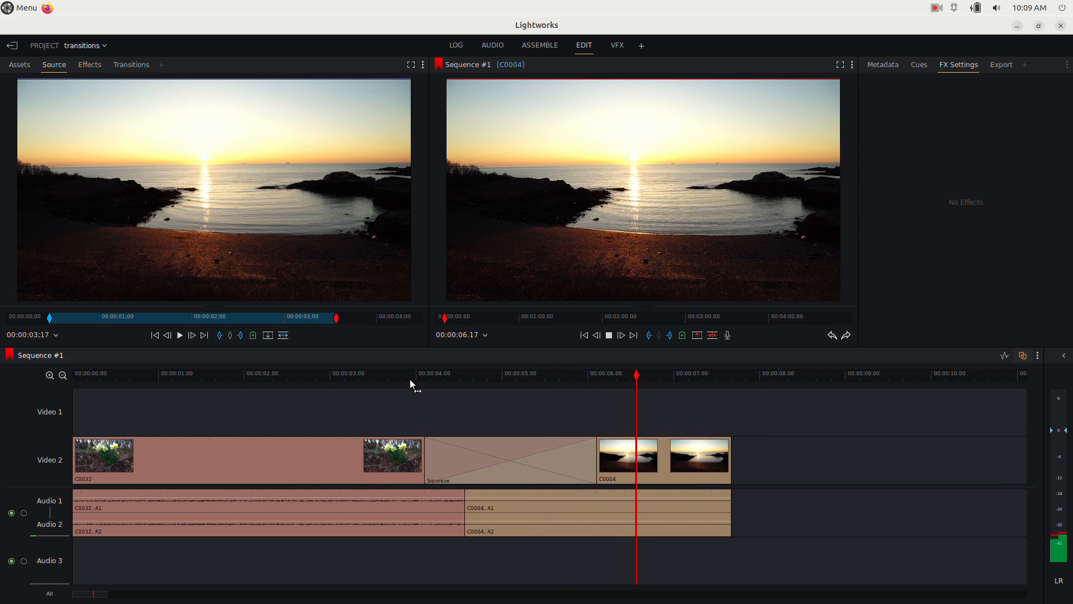
Shorten the Squeeze to end at about 00:00:05.02 with Audio 1 and 2 disabled, and re-enable those tracks.
left_click(593, 455)
left_click(56, 512)
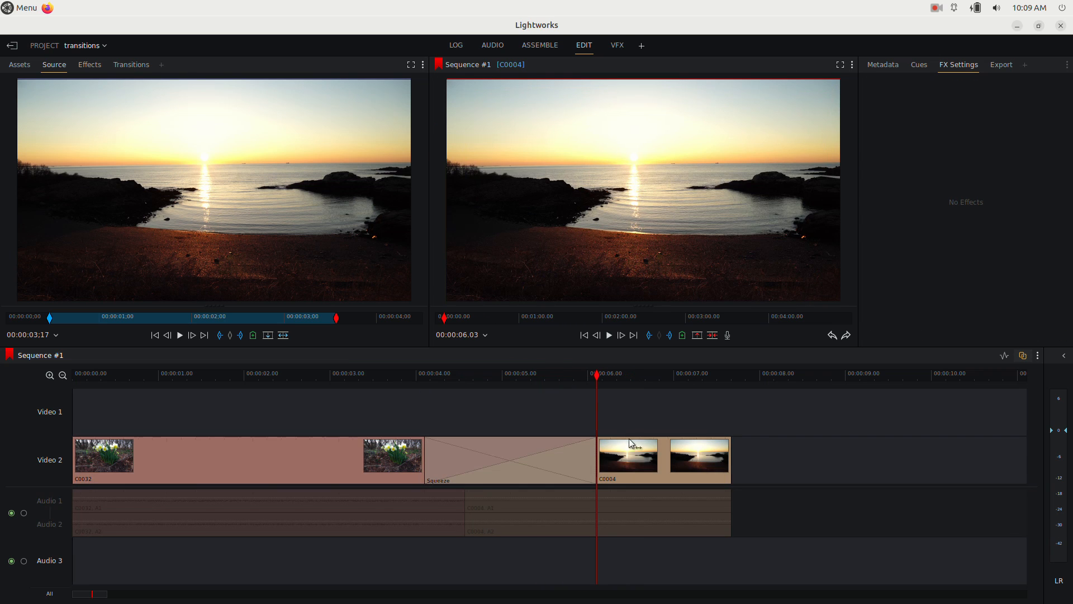
left_click_drag(595, 455, 508, 460)
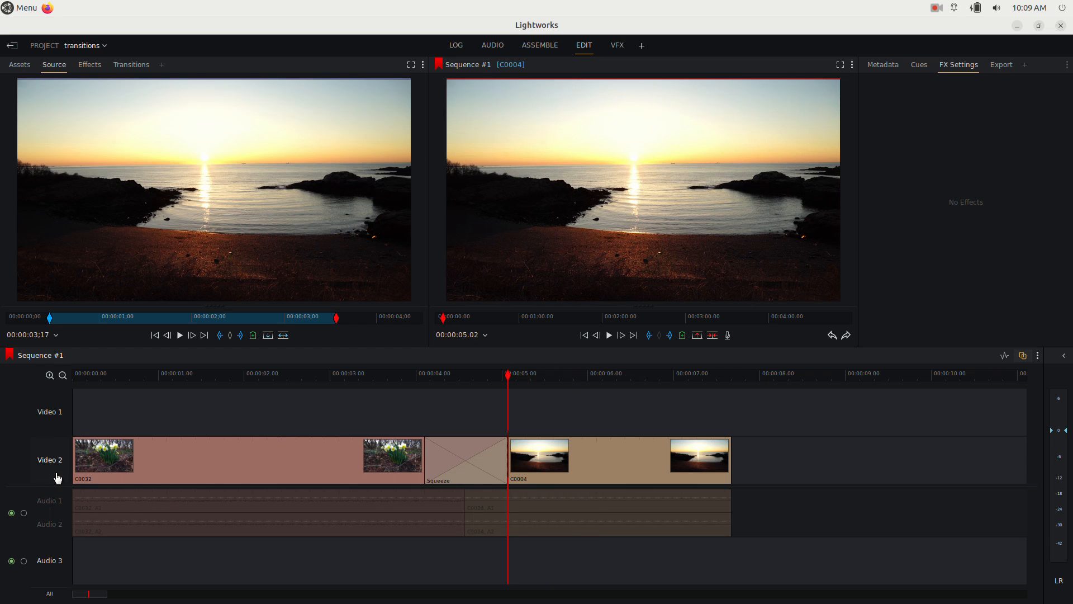
left_click(53, 497)
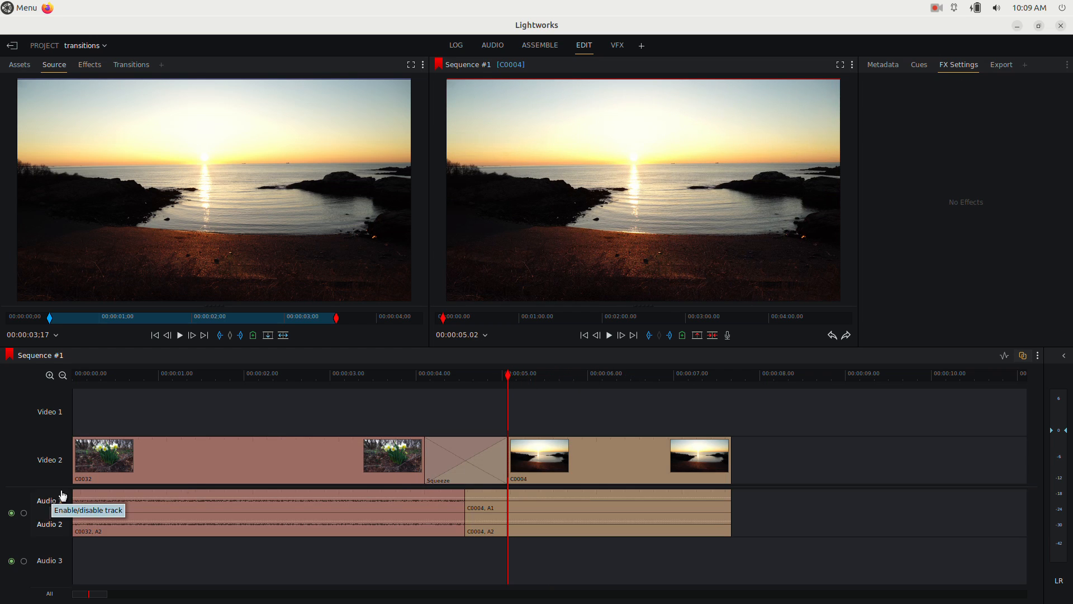
Add a 20-frame audio crossfade centred on the cut between C0032 and C0004 on Audio 1 and 2.
left_click(461, 508)
right_click(461, 507)
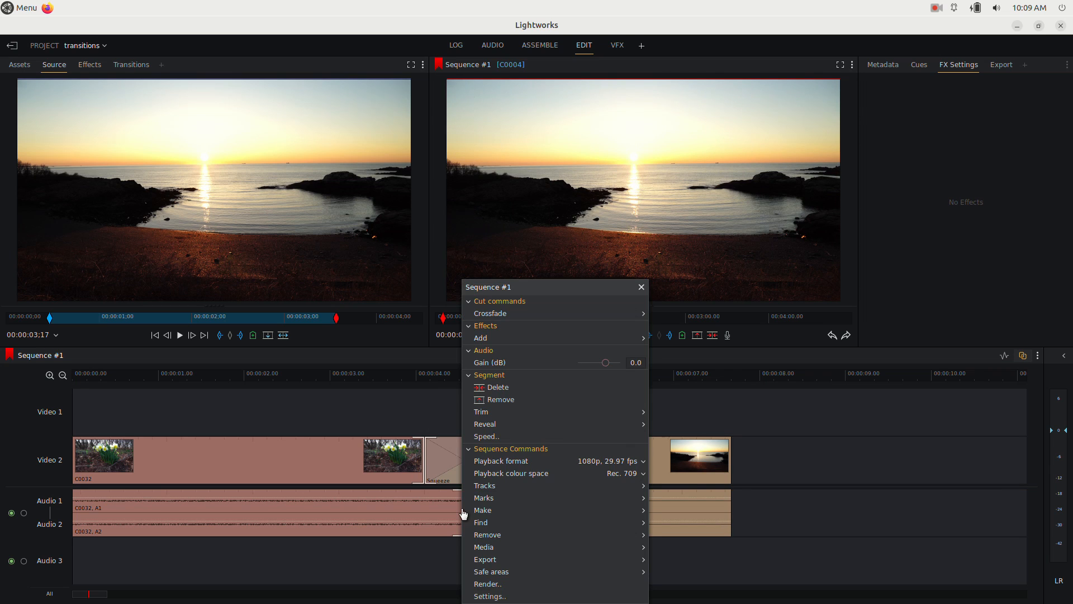
mouse_move(504, 314)
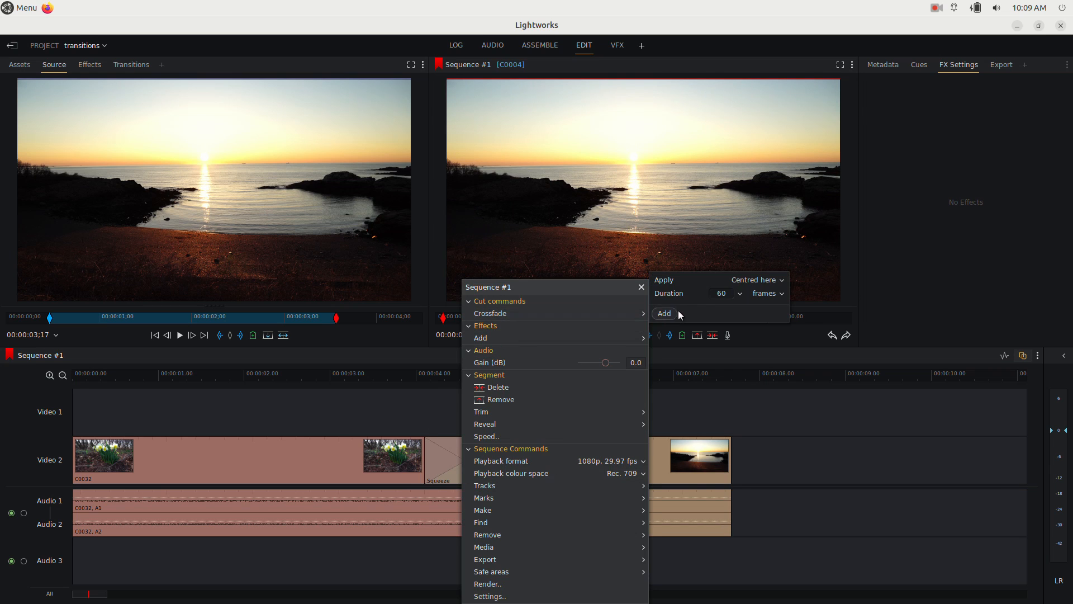
left_click(737, 298)
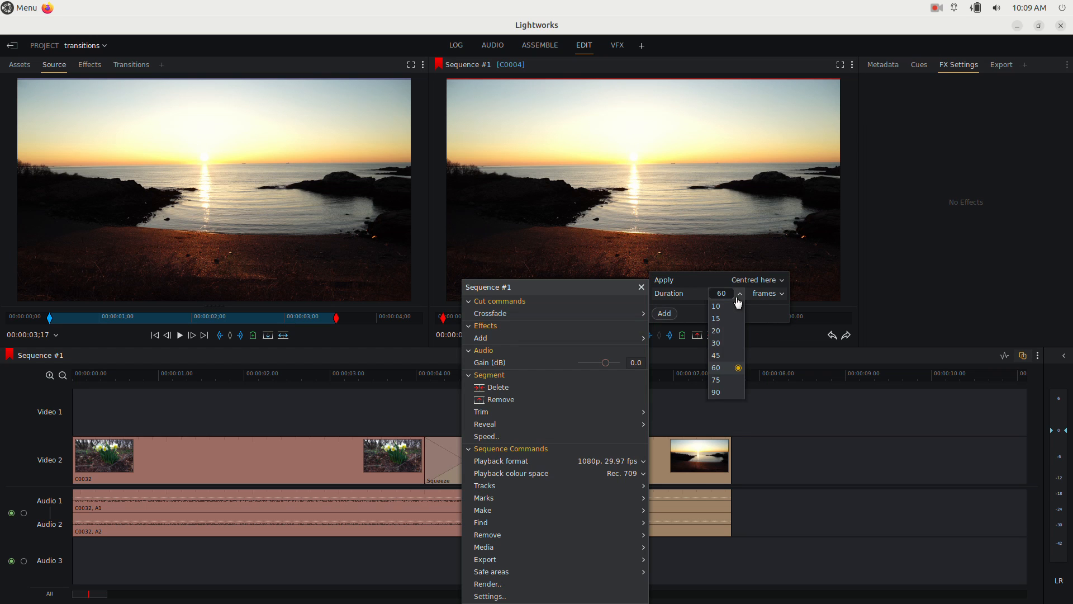
left_click(723, 331)
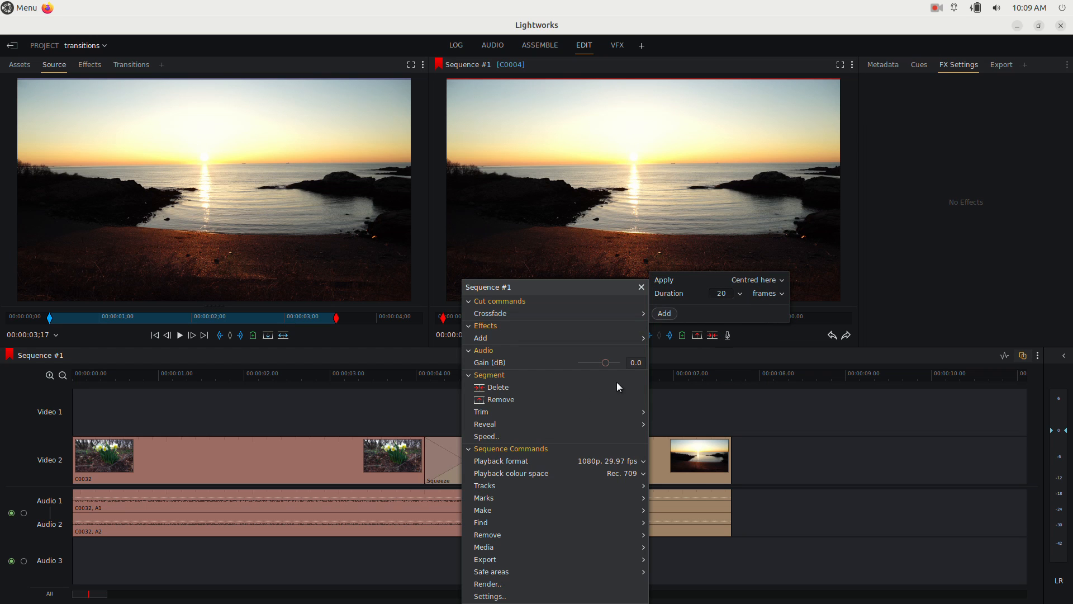
left_click(666, 314)
Play and scrub through the Squeeze and audio crossfade to preview both transitions, ending at 00:00:04.01.
left_click(408, 378)
key("space")
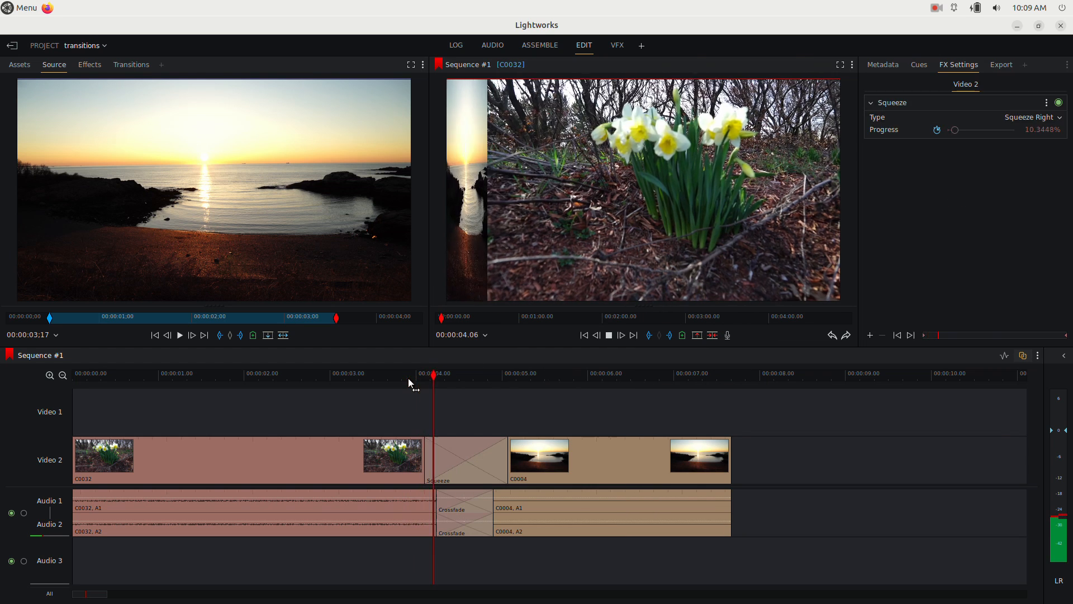
key("space")
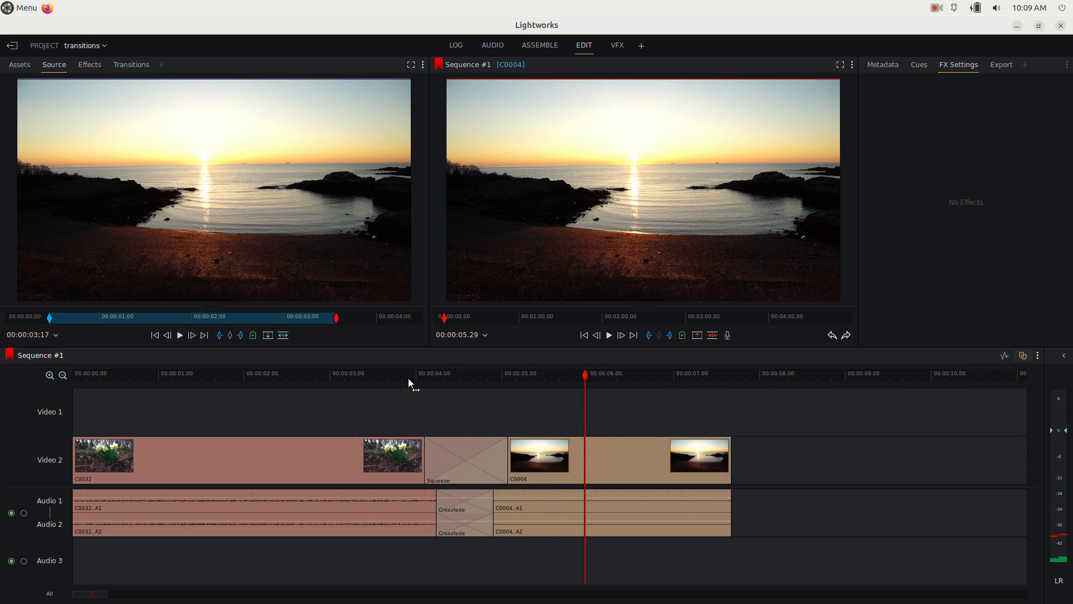
left_click(461, 374)
left_click(481, 379)
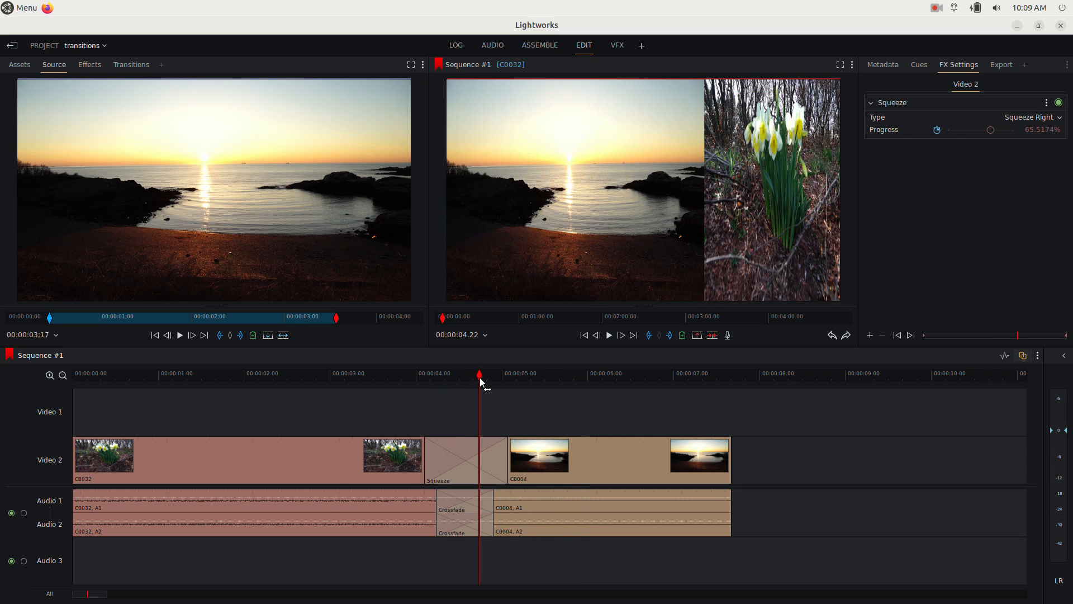
left_click_drag(480, 383, 423, 385)
Delete the Squeeze transition on Video 2 and the crossfade on Audio 1 and 2.
left_click(472, 457)
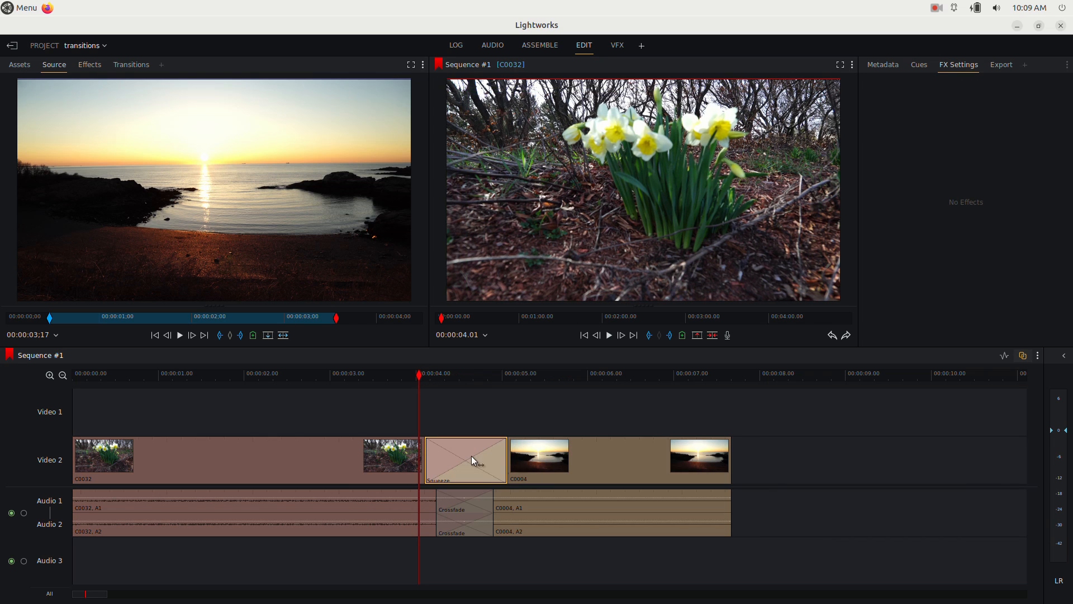
key("Delete")
left_click(472, 504)
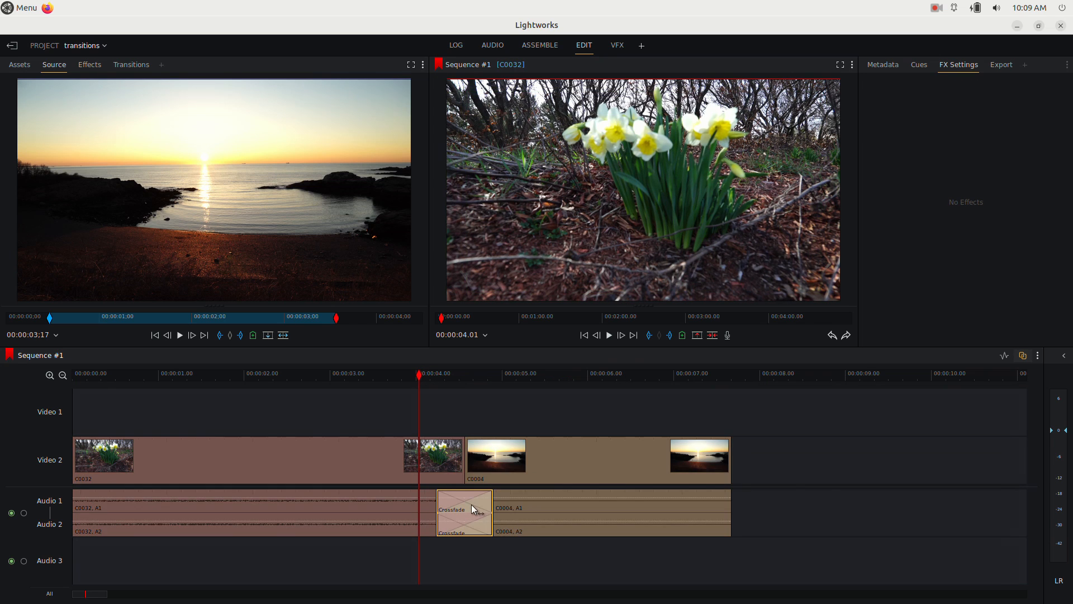
key("Delete")
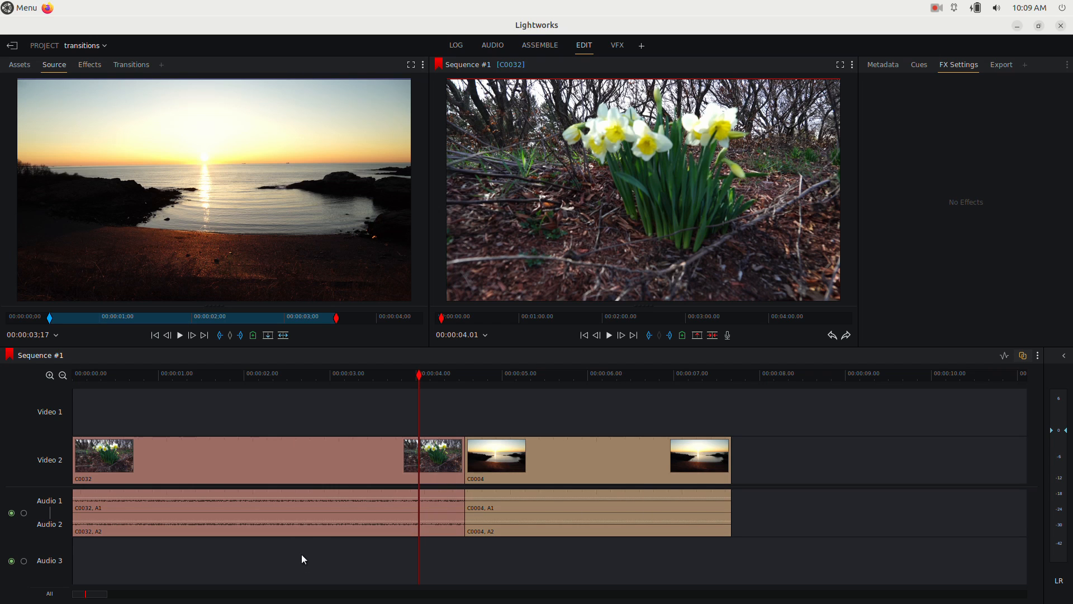
Move C0004 to Video 1 and its audio to Audio 3, overlapping the end of C0032 from 00:00:03.27.
right_click(344, 412)
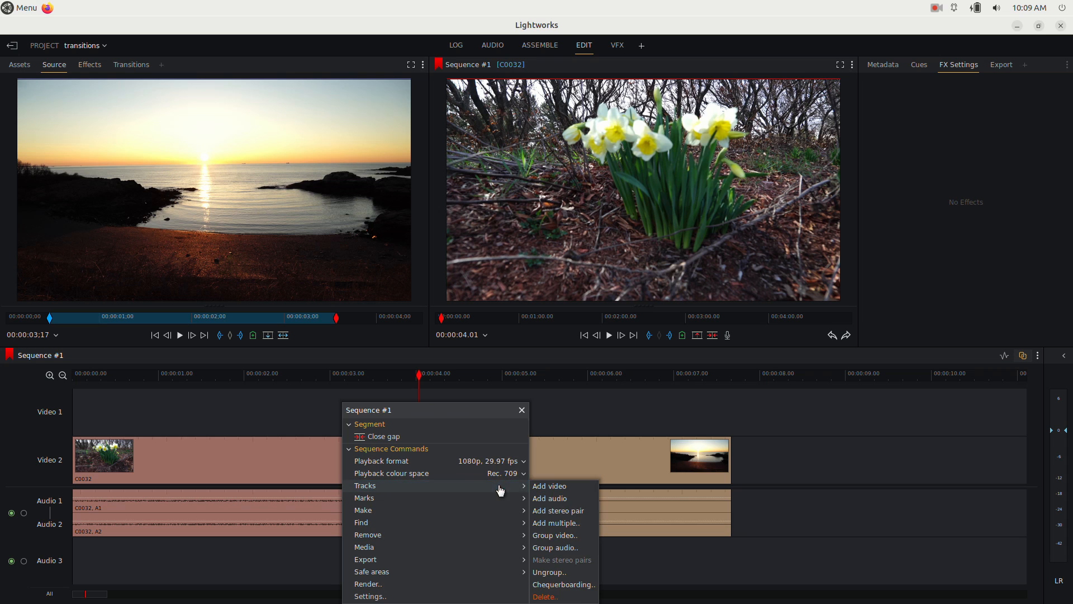
left_click(584, 415)
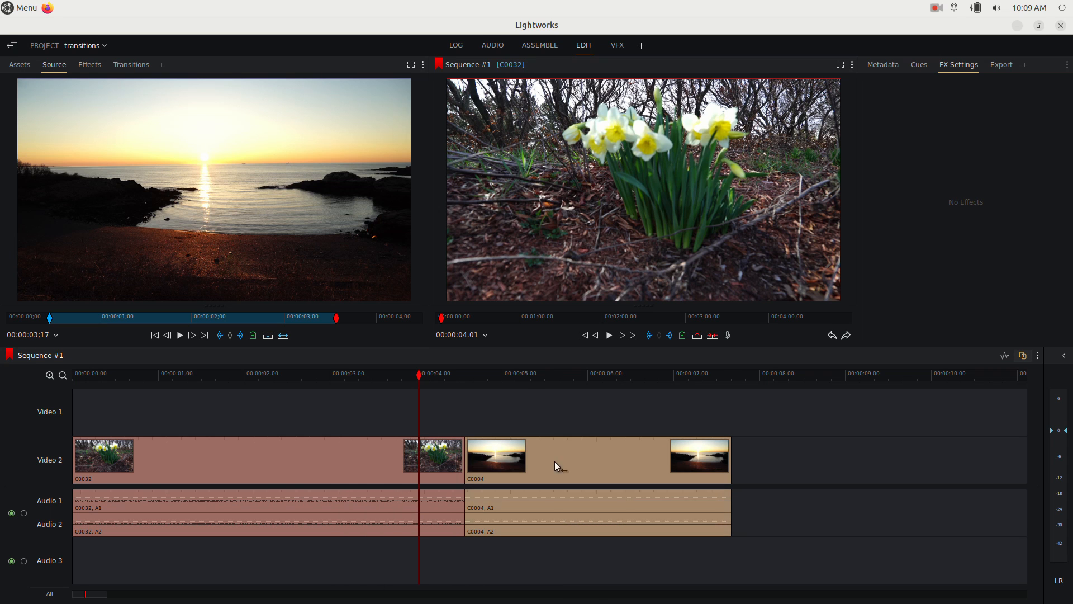
left_click_drag(554, 462, 559, 434)
left_click_drag(551, 510, 543, 538)
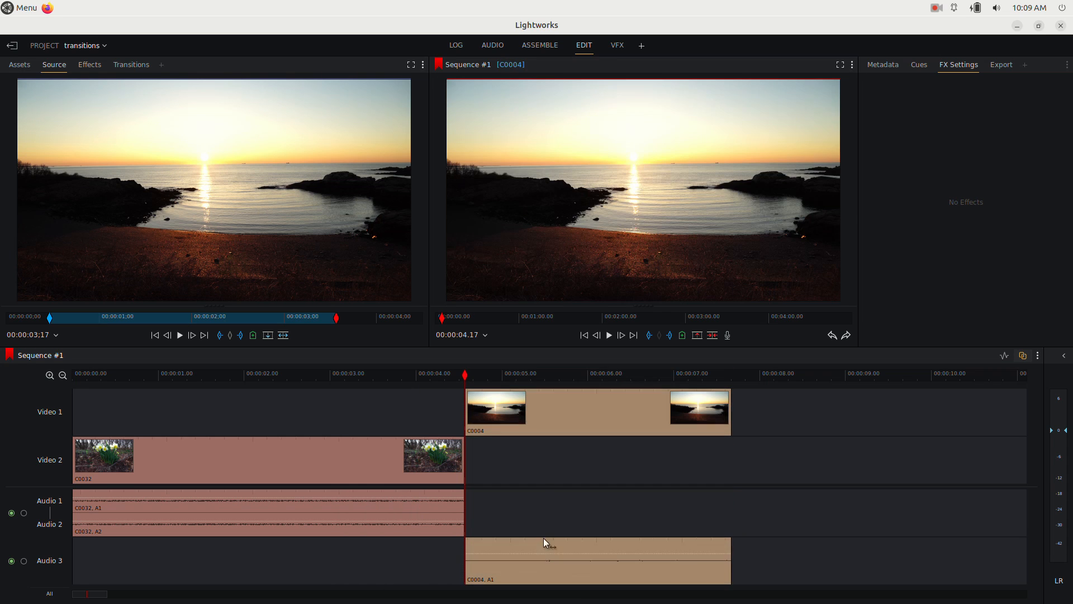
left_click_drag(544, 414, 479, 421)
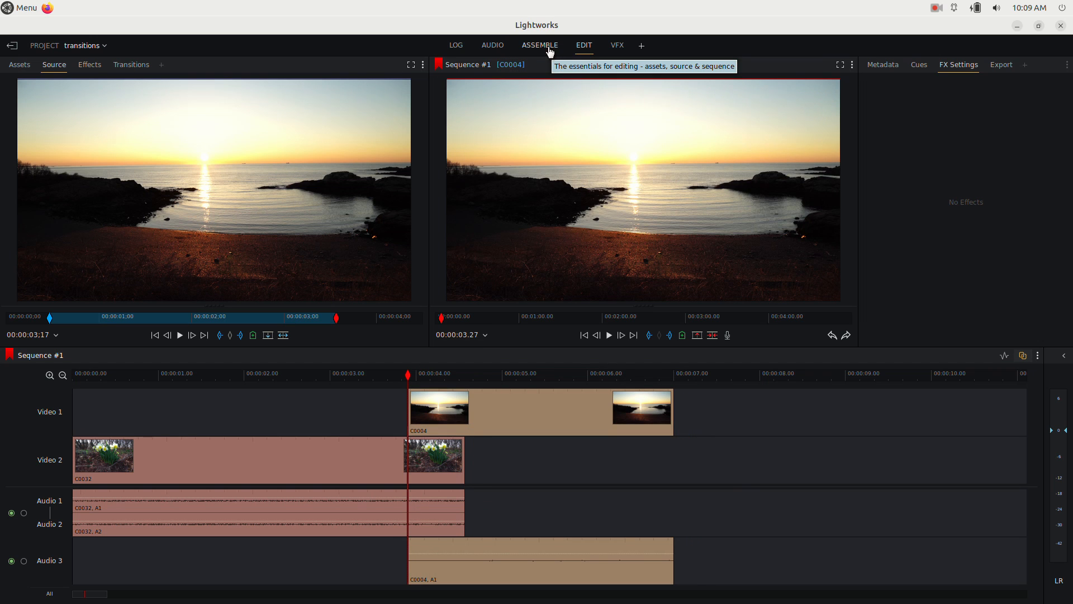
Switch to the VFX layout, search the effects for "dissolve" and apply Dissolve to C0004 on Video 1.
left_click(622, 45)
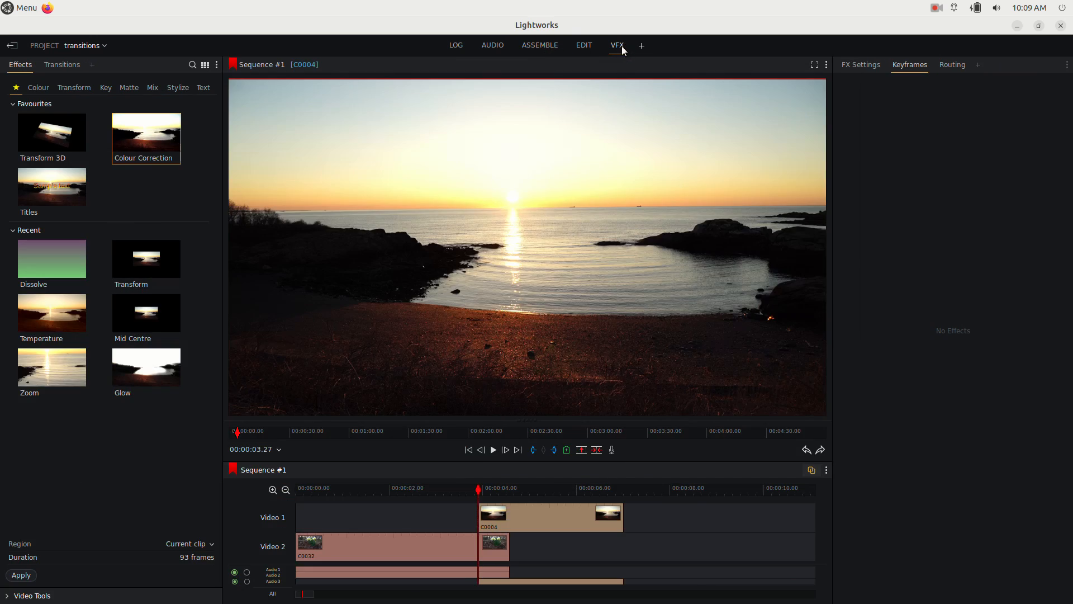
left_click(193, 66)
type("d")
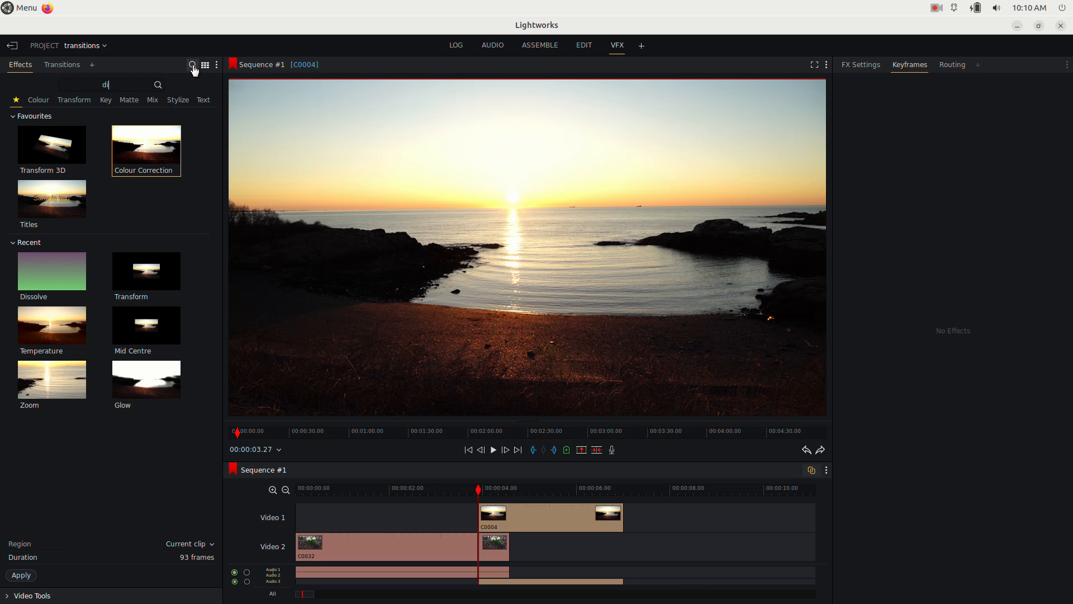
type("issolve")
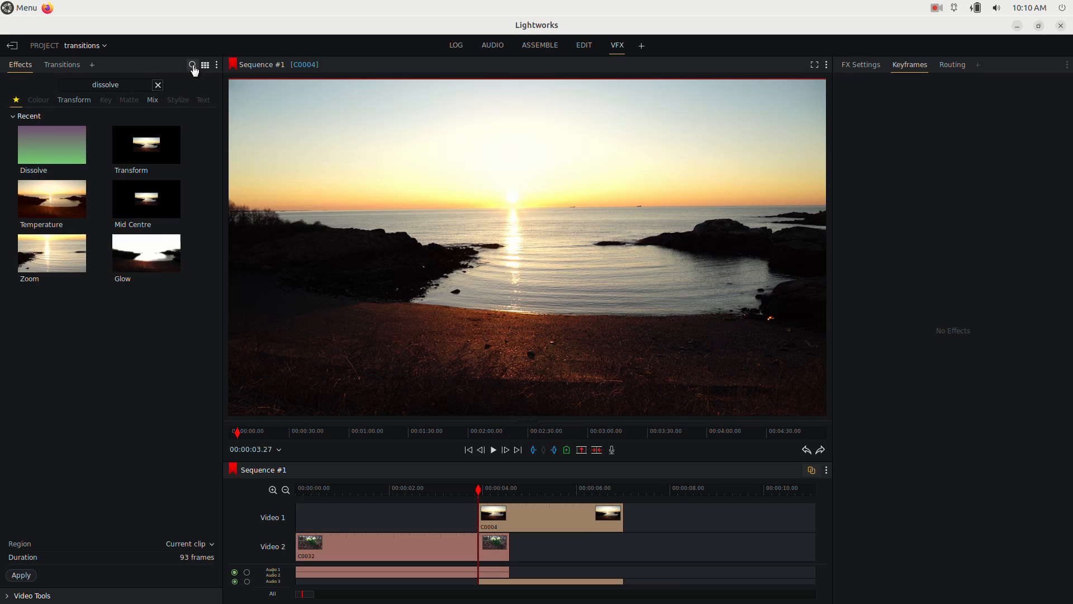
left_click_drag(67, 144, 561, 524)
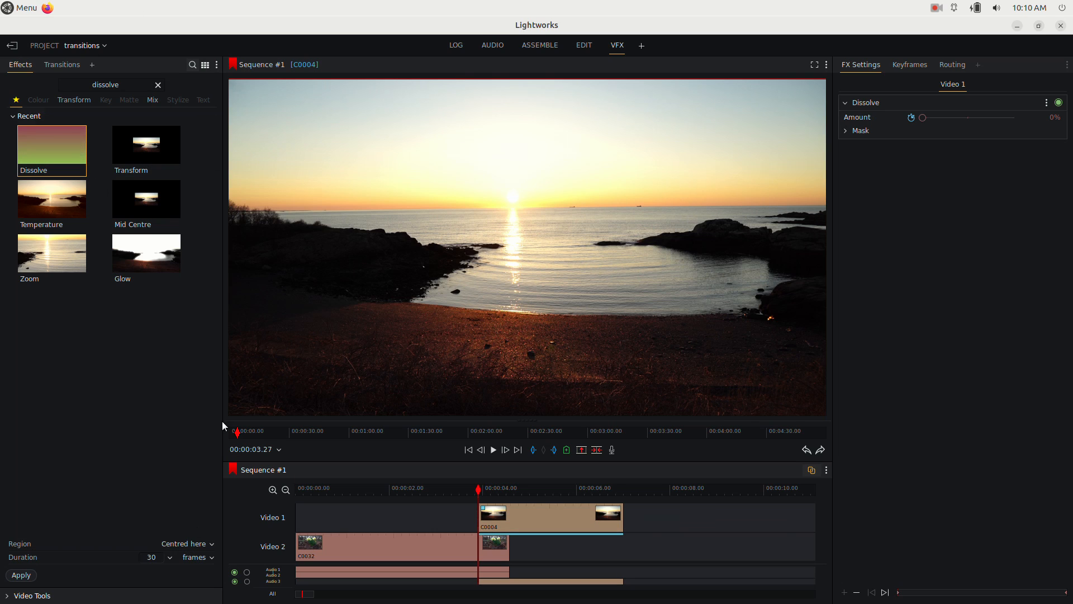
left_click(203, 544)
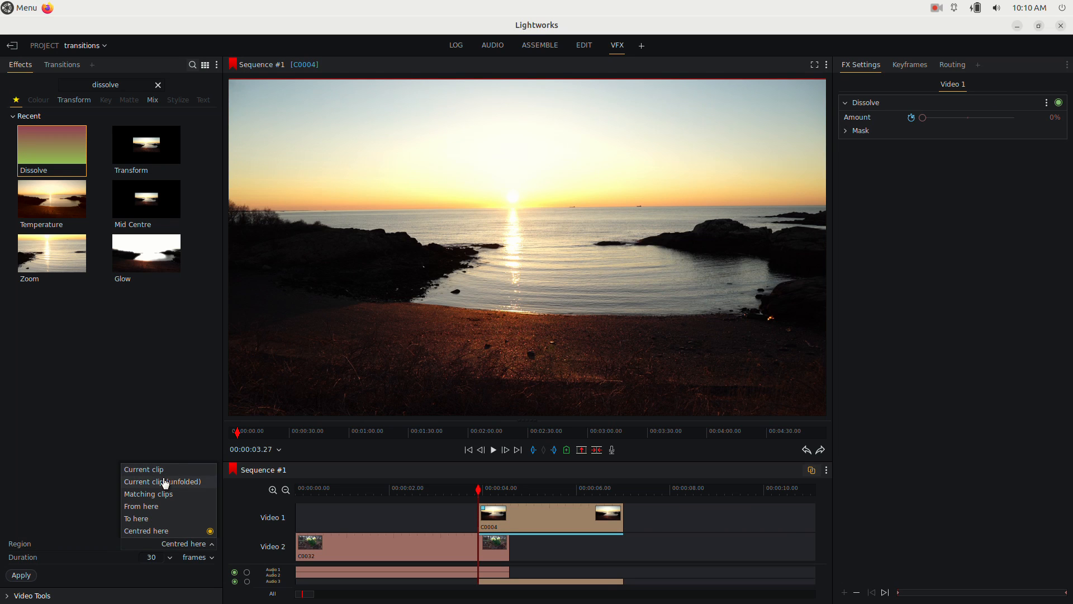
left_click(154, 419)
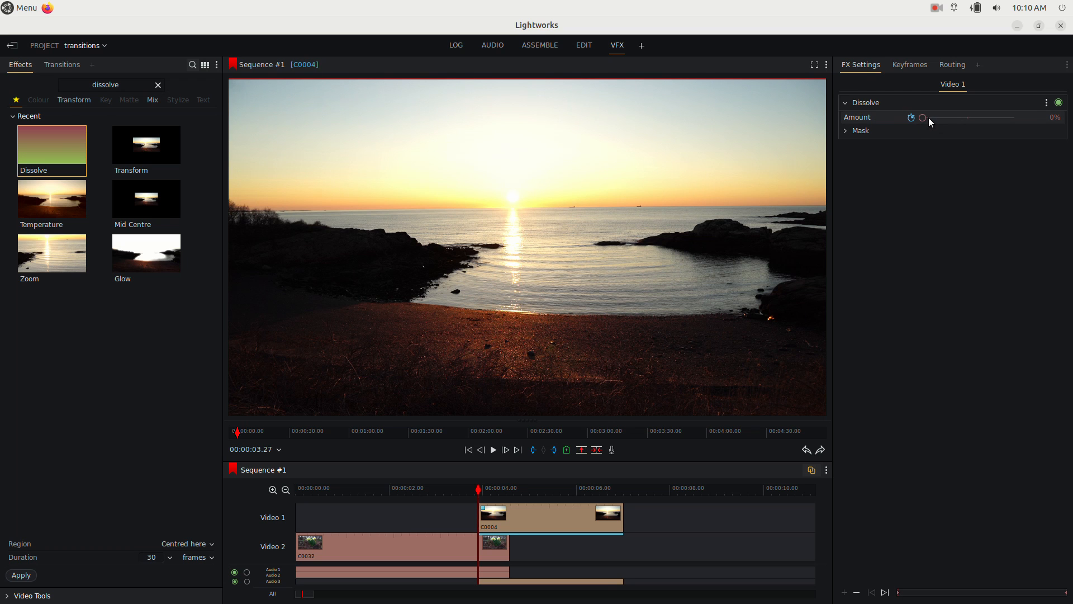
Keyframe the Dissolve amount from 100% at the start of C0004 to 0% at 00:00:04.15.
left_click_drag(925, 117, 1032, 112)
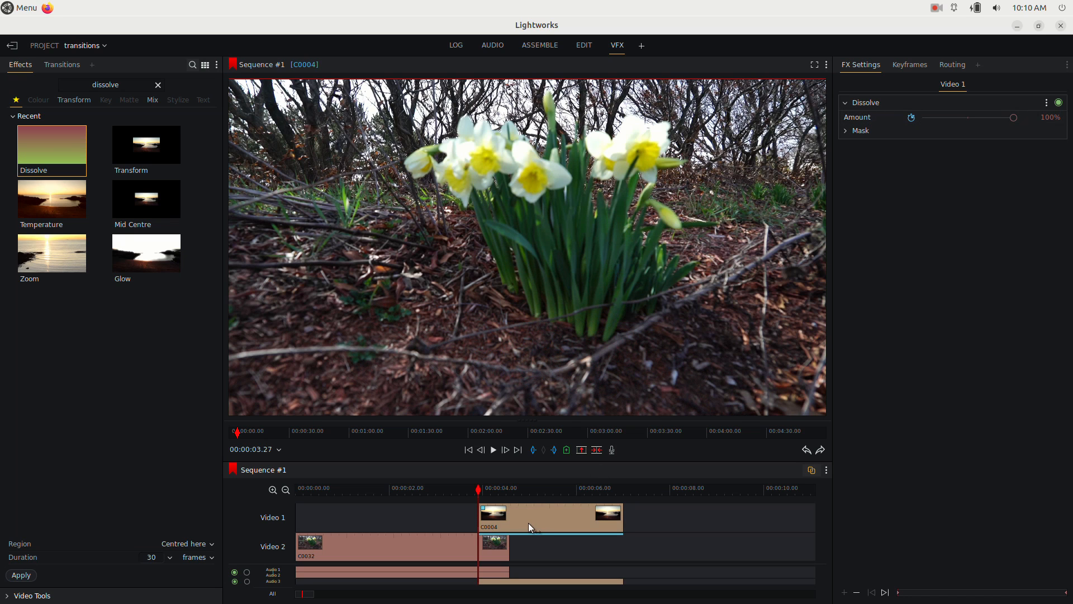
left_click(514, 491)
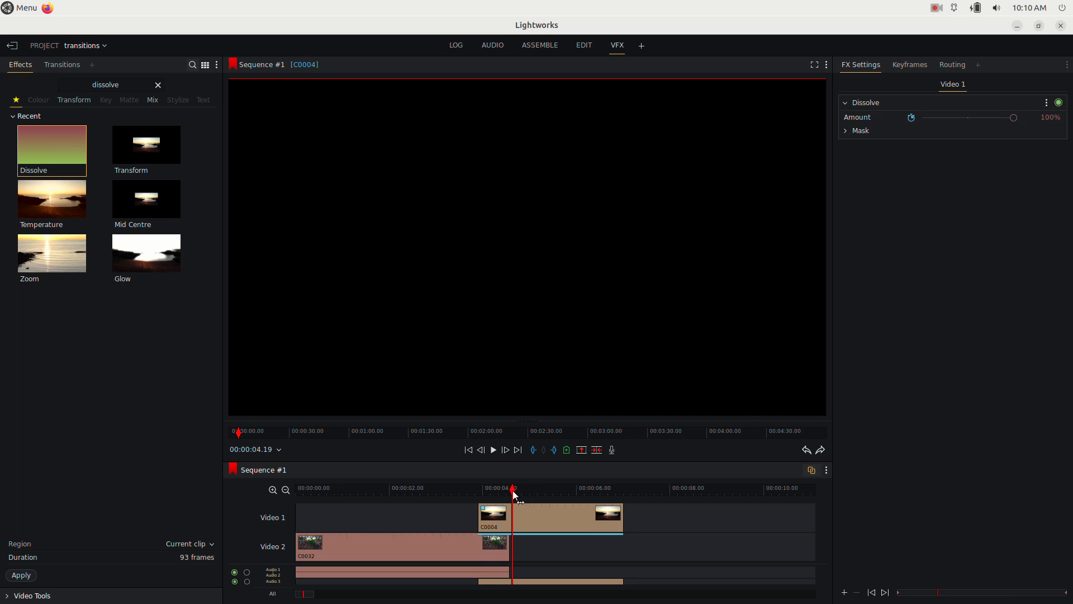
left_click_drag(516, 497, 510, 498)
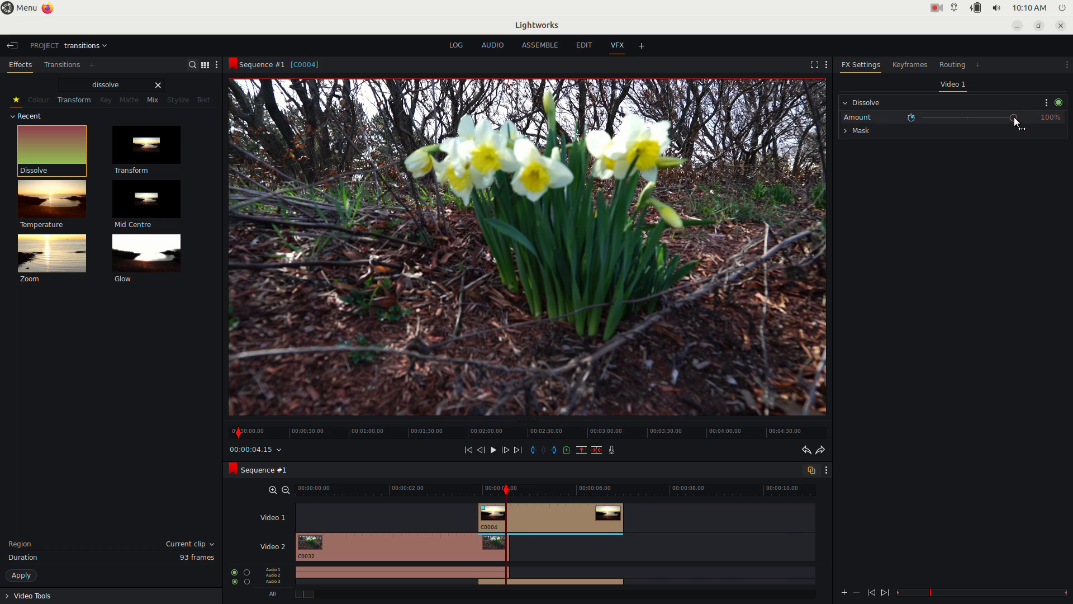
left_click_drag(1015, 119, 923, 121)
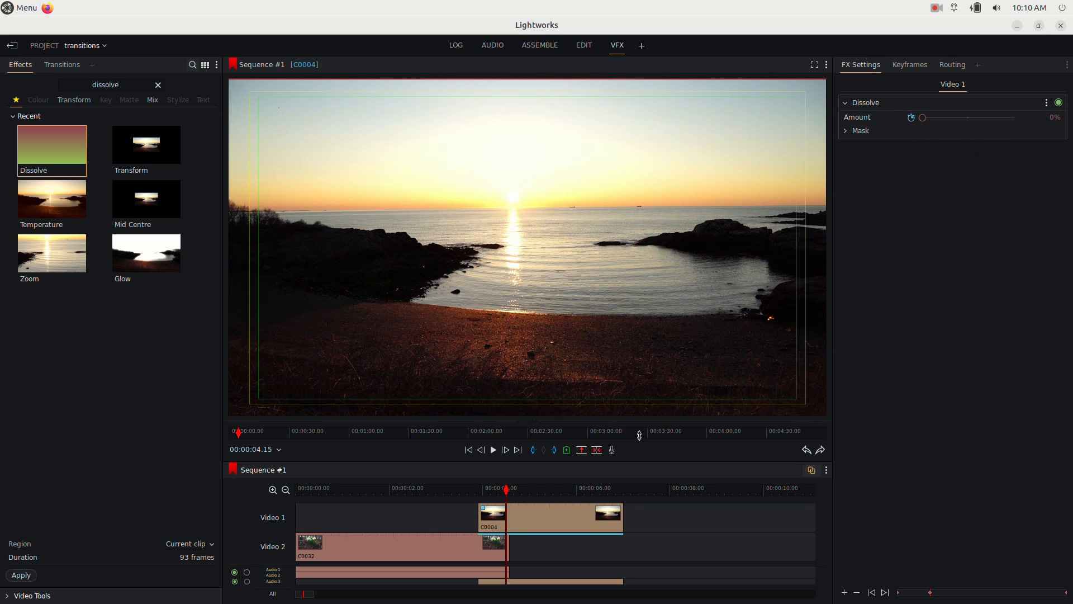
Keyframe the Dissolve amount to its minimum at 00:00:04.17 and to 0% at the end of C0004, 00:00:06.29.
left_click(601, 490)
left_click_drag(604, 495, 611, 494)
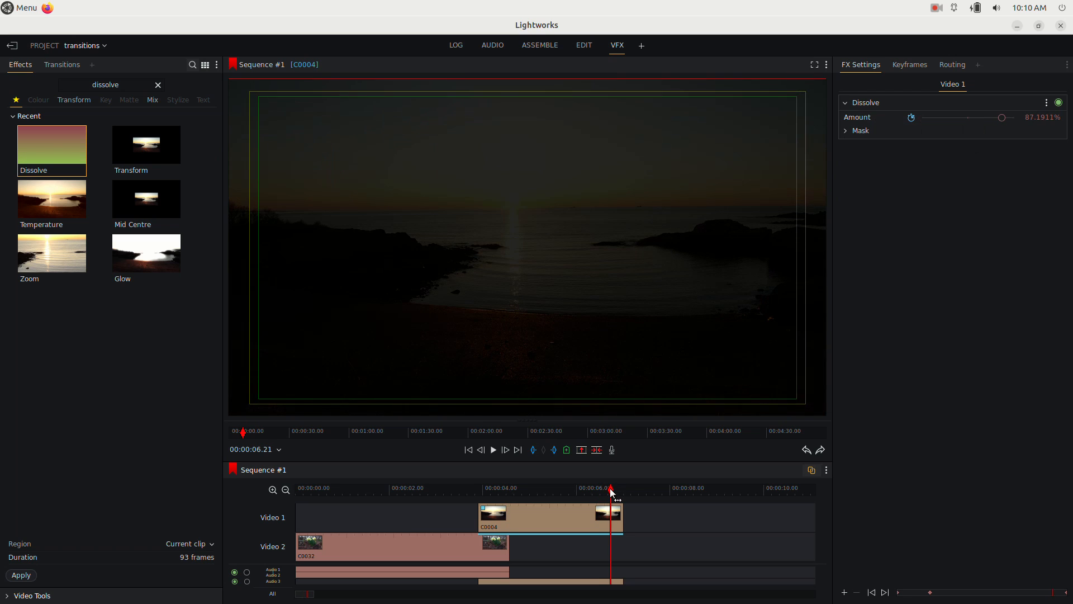
key("space")
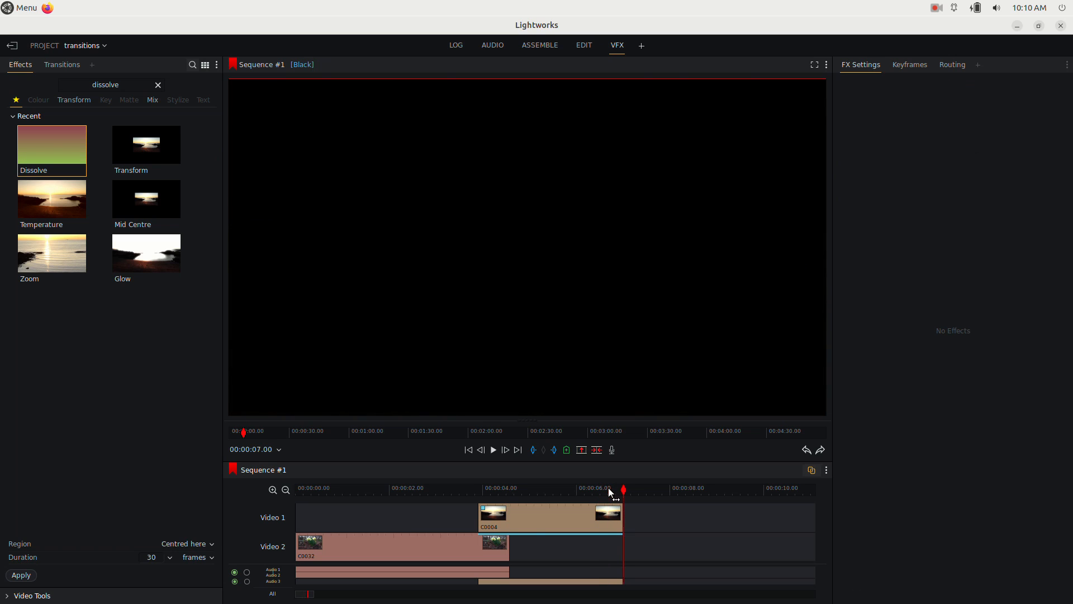
key("a")
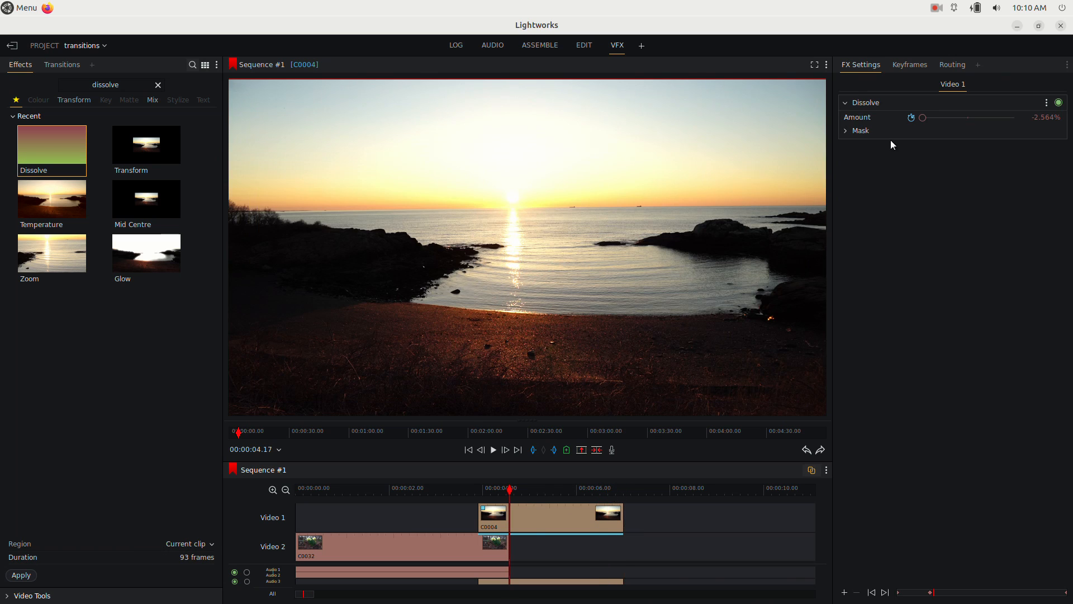
left_click_drag(923, 119, 900, 133)
key("s")
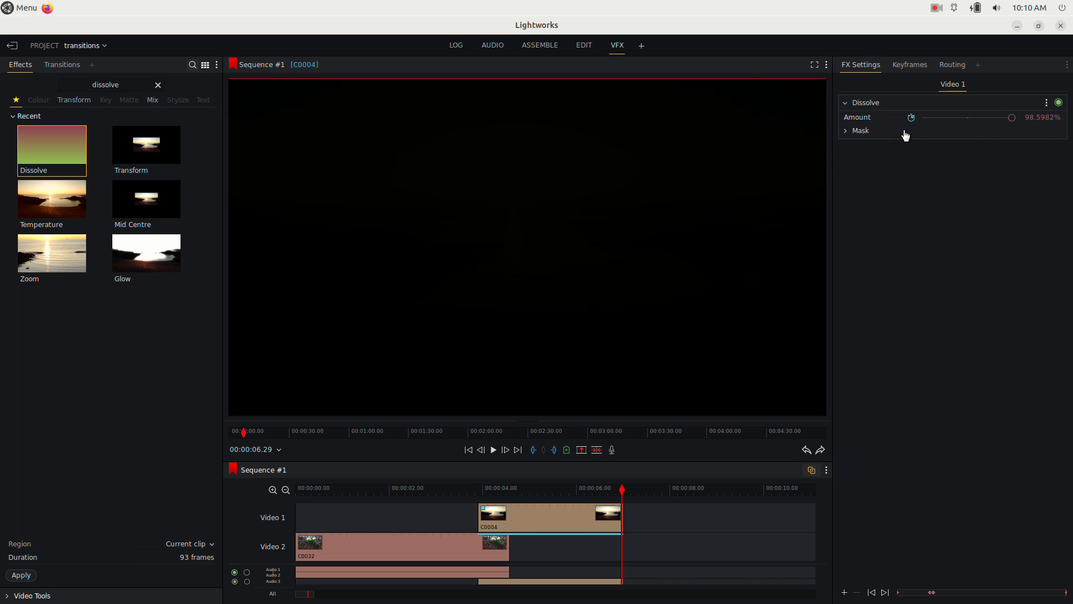
left_click_drag(1011, 120, 894, 129)
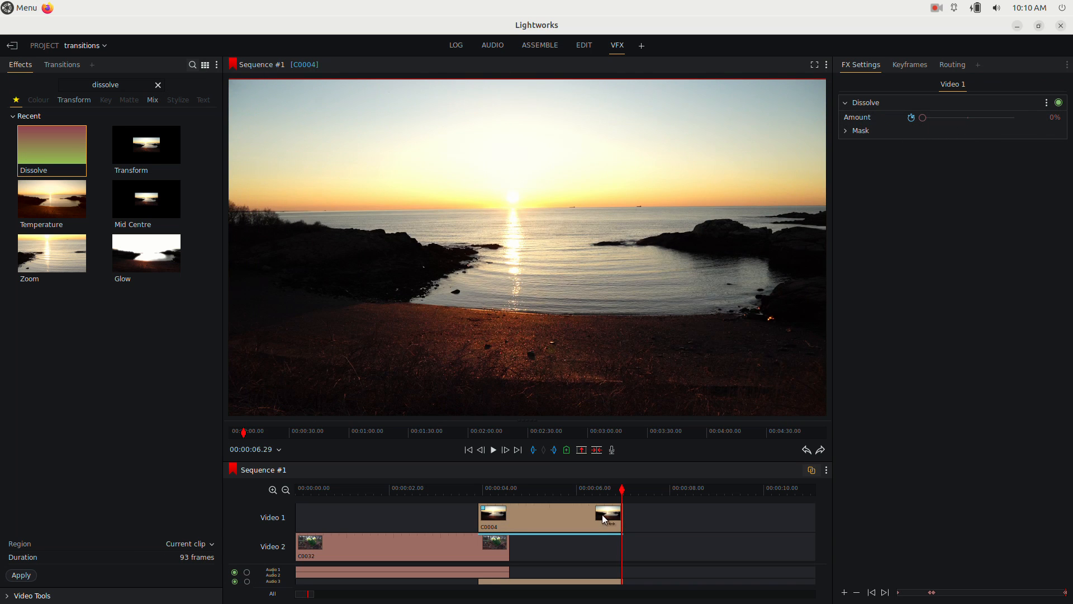
Play and scrub from before C0004 through the keyframed Dissolve to preview it.
left_click(461, 489)
key("space")
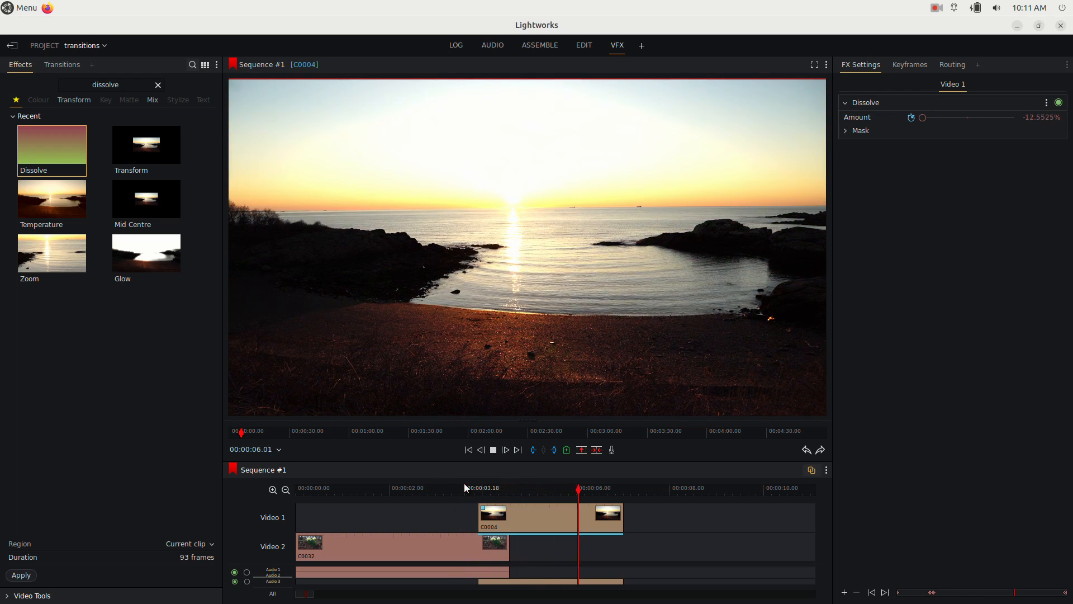
key("space")
left_click_drag(523, 495, 558, 491)
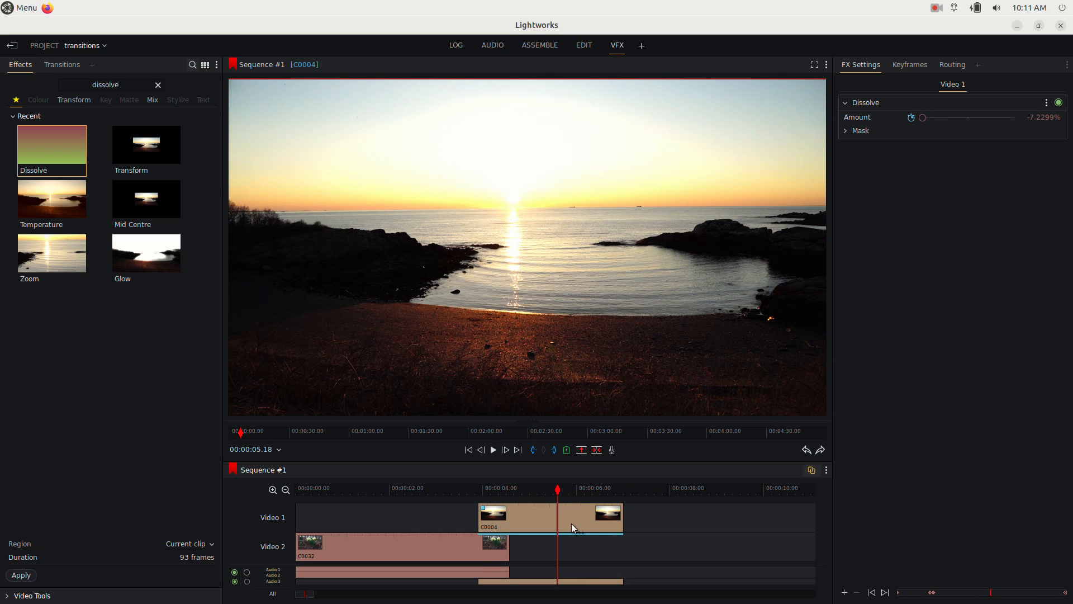
Return to the Edit layout and move C0004 to Video 2 and its audio to Audio 1, directly after C0032.
left_click(585, 47)
left_click_drag(522, 404, 582, 439)
left_click_drag(548, 551, 553, 512)
left_click(549, 382)
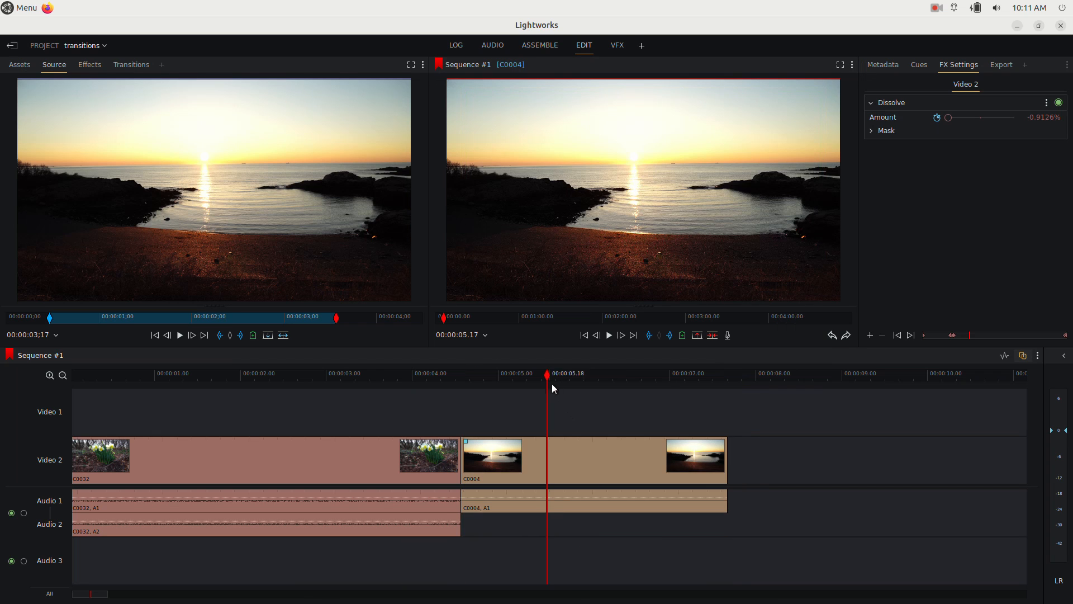
Remove the Dissolve effect from C0004 on Video 2.
left_click(595, 457)
left_click(1047, 104)
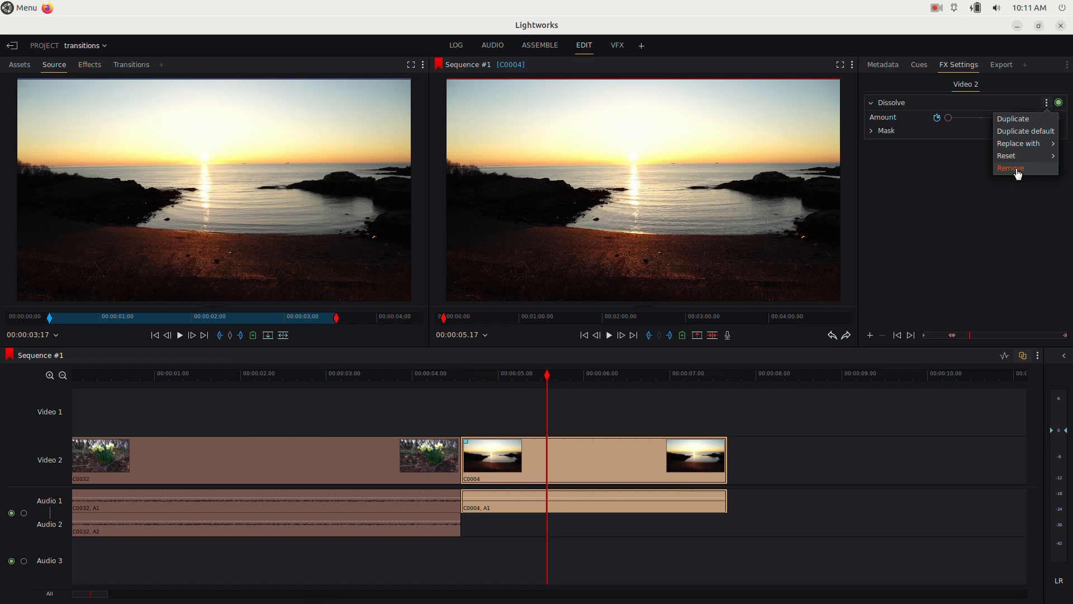
left_click(1018, 169)
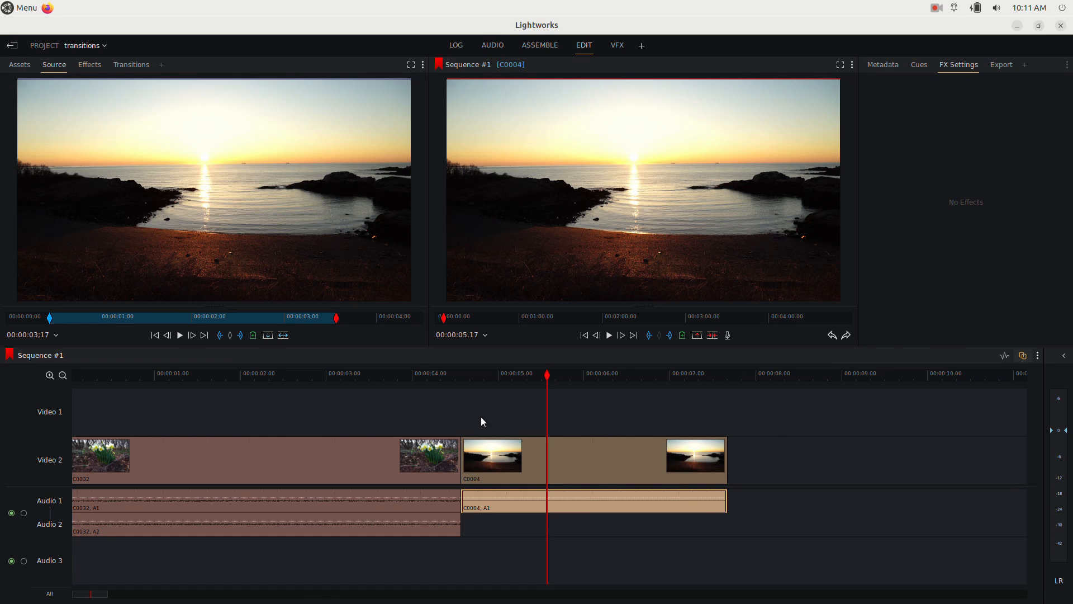
key("Right")
key("Right")
mouse_move(552, 380)
left_mouse_down()
mouse_move(536, 379)
mouse_move(551, 386)
left_mouse_up()
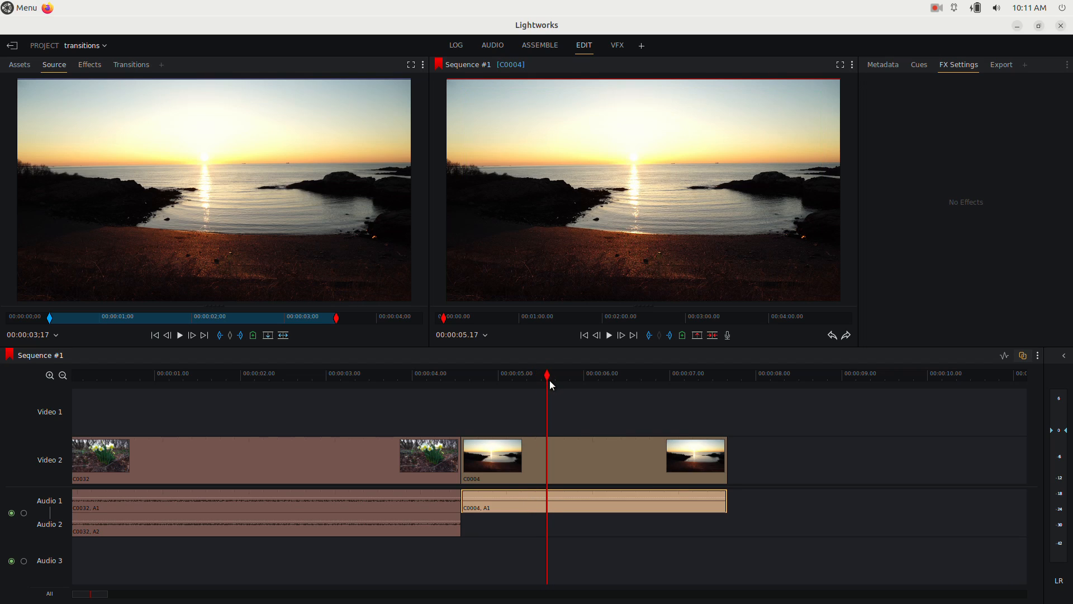
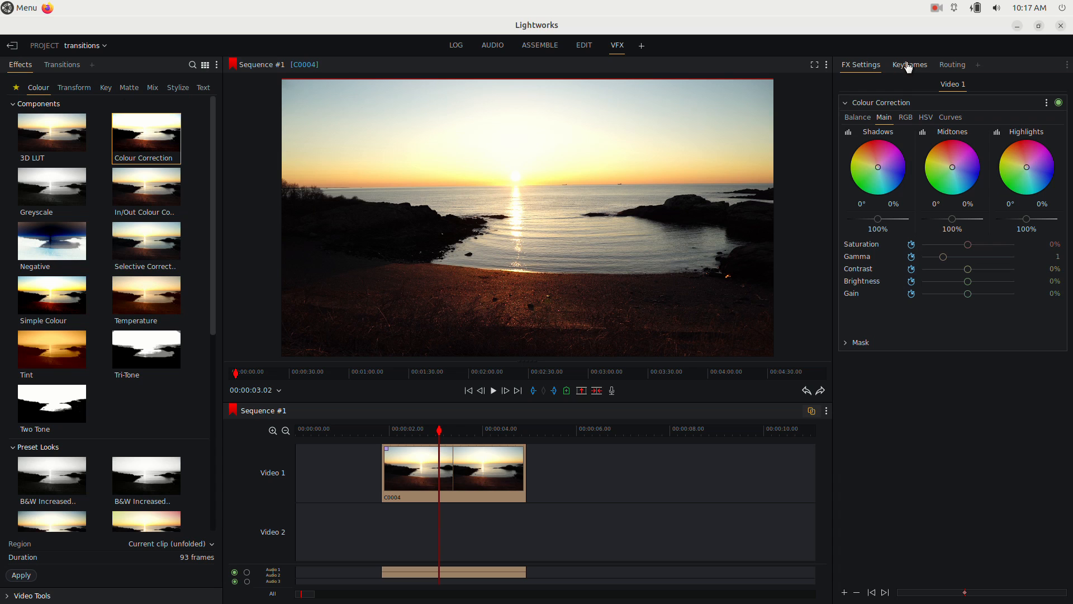
Keyframe C0004's Colour Correction, with saturation falling to -100%, gamma rising to 1.5 and contrast falling to its minimum.
left_click(907, 67)
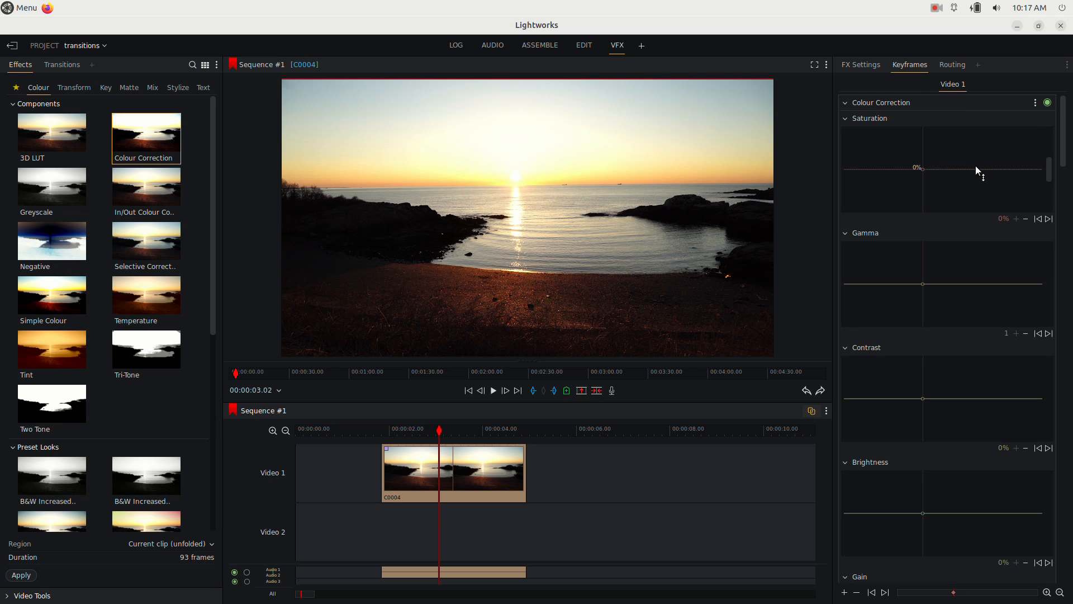
left_click_drag(975, 166, 972, 237)
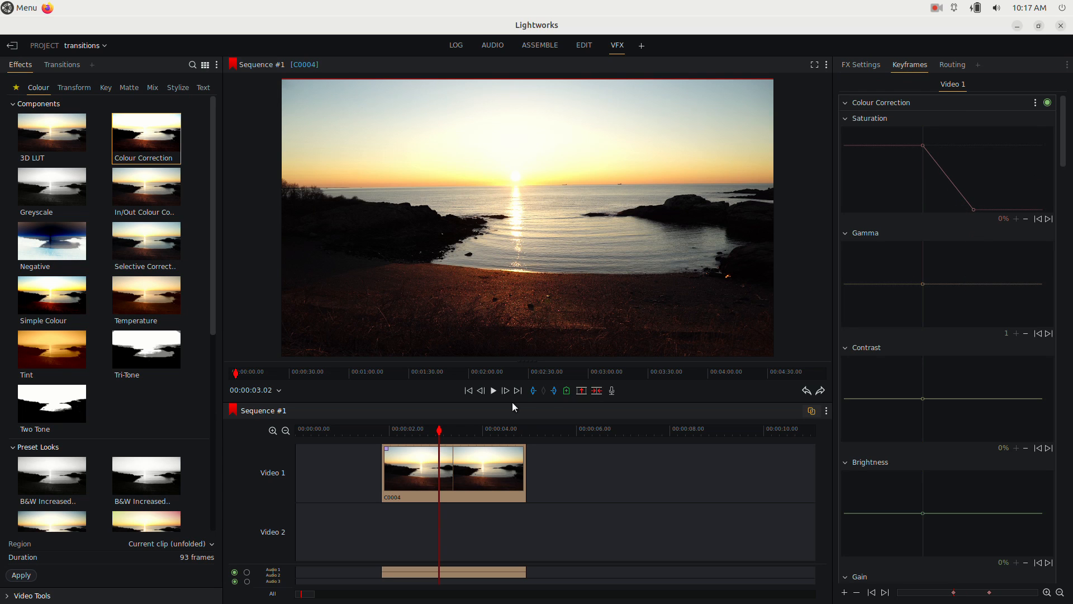
left_click(498, 433)
left_click(979, 283)
left_click_drag(984, 282, 975, 246)
left_click(974, 398)
left_click_drag(973, 401, 974, 438)
Keyframe brightness up to 100%, and add a further keyframe raising contrast, lowering gamma to 0.6 and raising saturation to 100%.
left_click(988, 511)
left_click_drag(987, 511, 1013, 358)
left_click(1011, 245)
left_click_drag(1012, 245, 1014, 313)
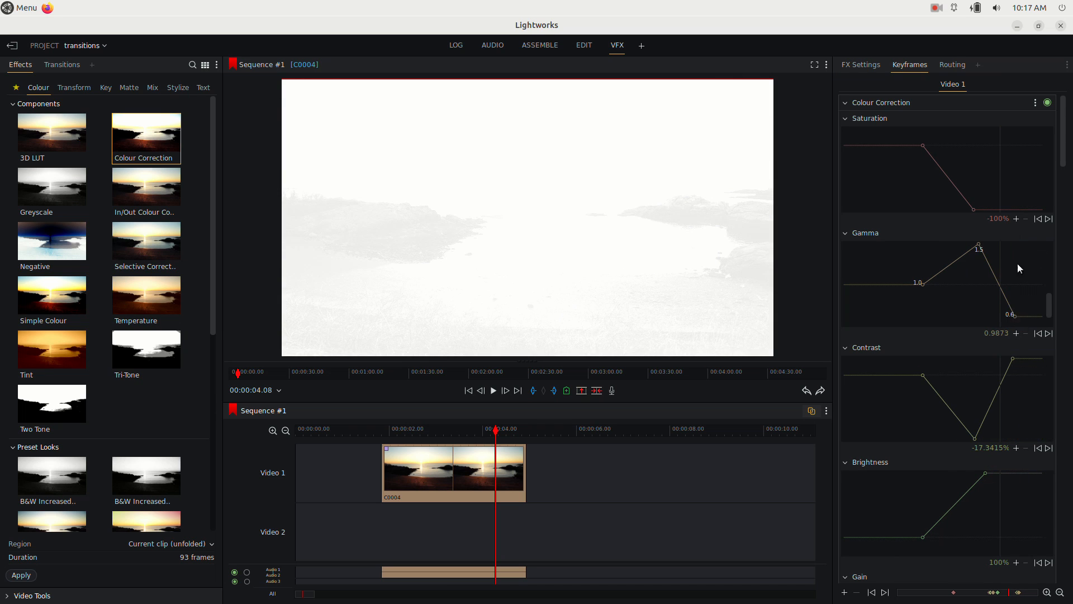
left_click_drag(1009, 208, 1004, 106)
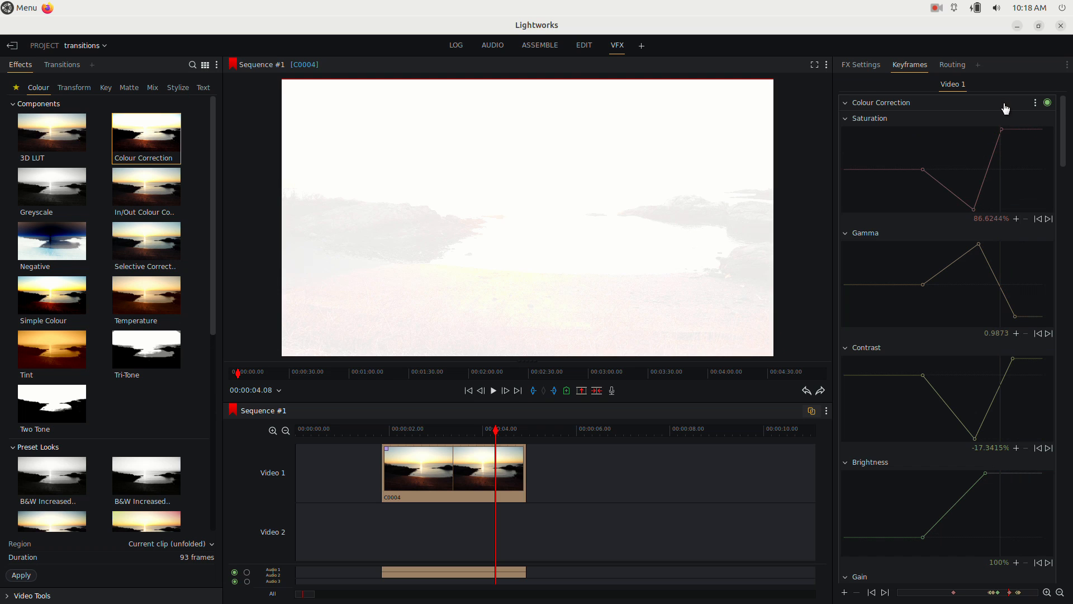
Play C0004 from 00:00:02.24 and check the colour animation at 00:00:04.16.
left_click(425, 429)
key("space")
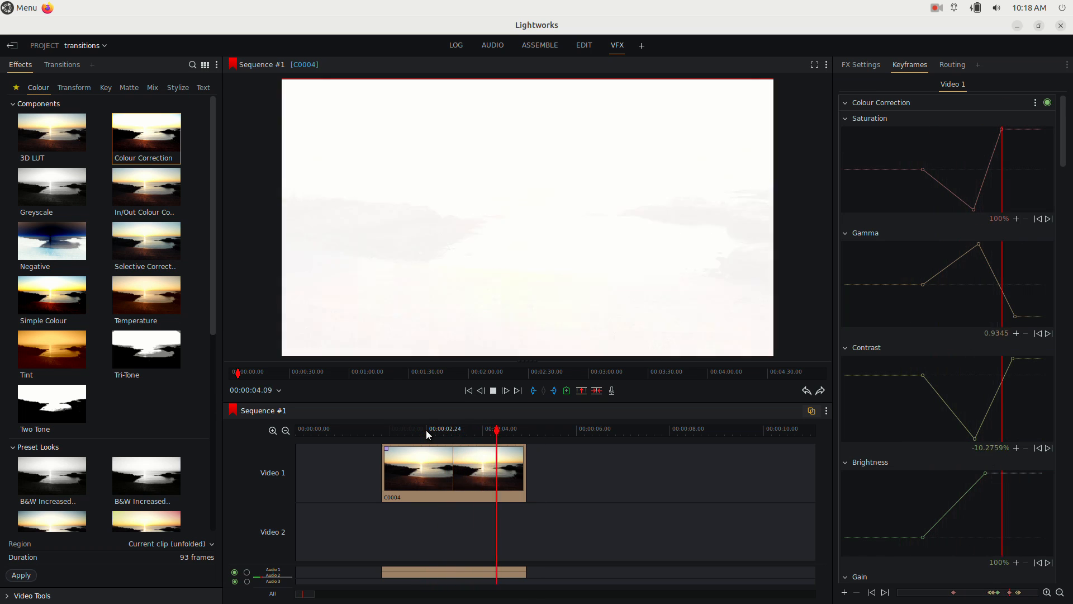
left_click(508, 429)
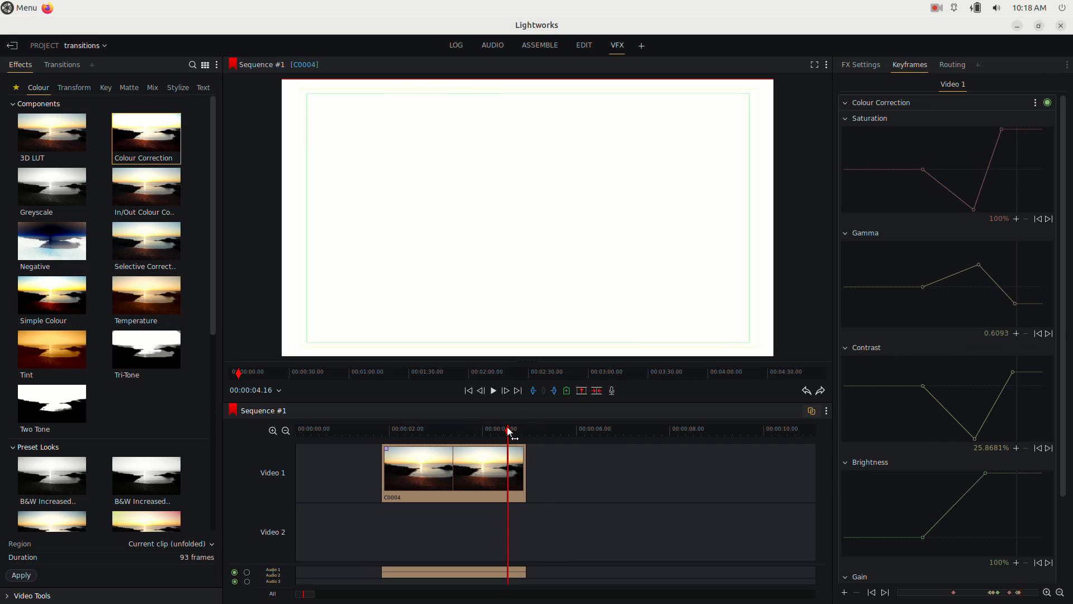
Delete the 100% and -100% saturation keyframes, the gamma peak keyframe and the last contrast keyframe.
left_click(1043, 222)
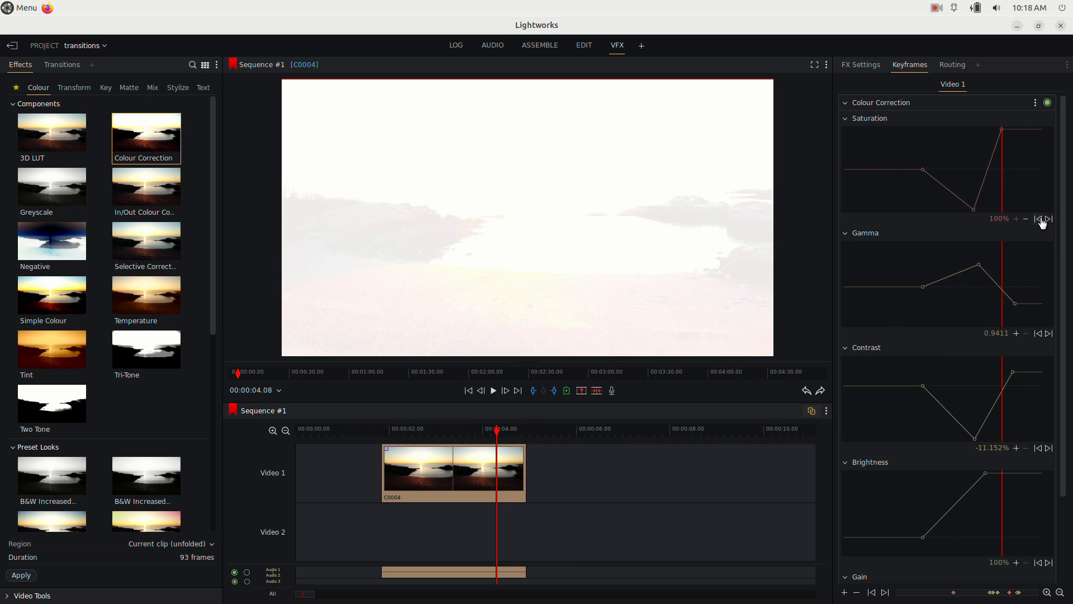
left_click(1027, 218)
left_click(1041, 219)
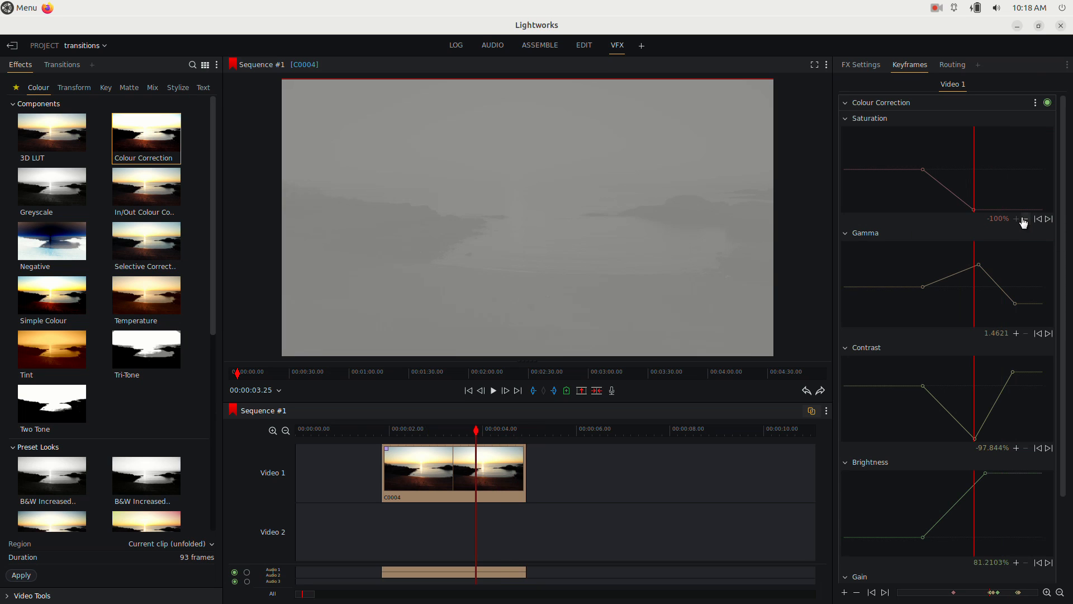
left_click(1038, 336)
left_click(1026, 334)
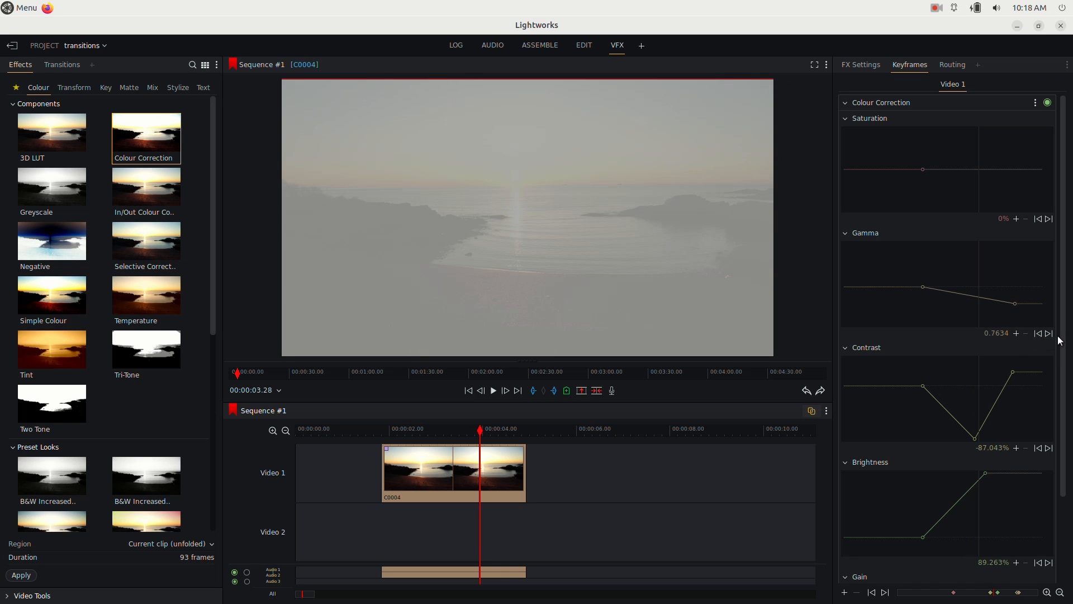
left_click(1049, 448)
left_click(1027, 448)
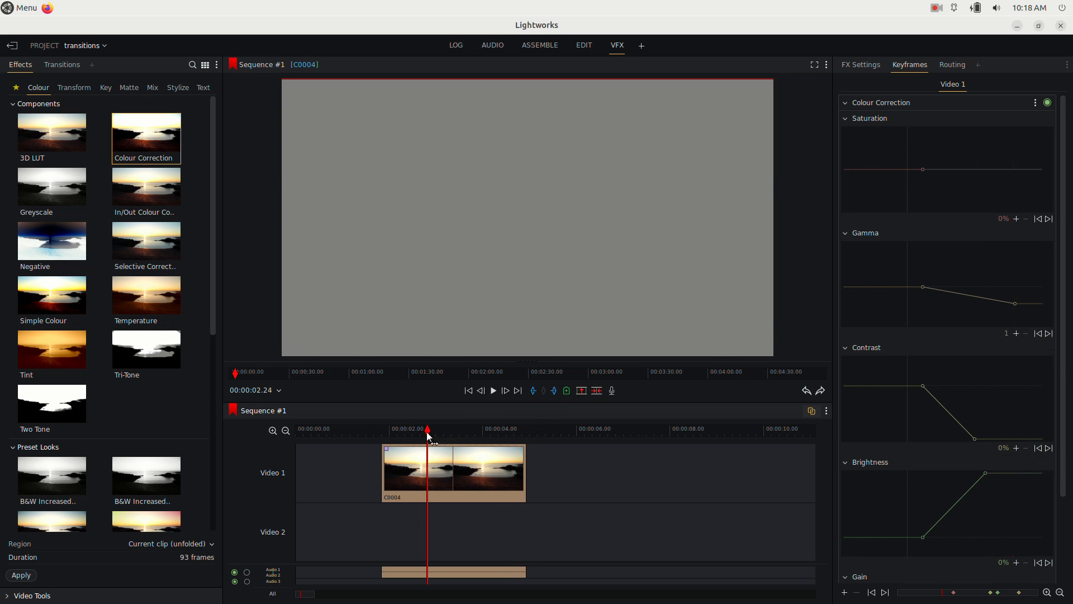
Add saturation and gamma keyframes and a minimum contrast keyframe at 00:00:02.14, and play C0004 from its start.
left_click(412, 431)
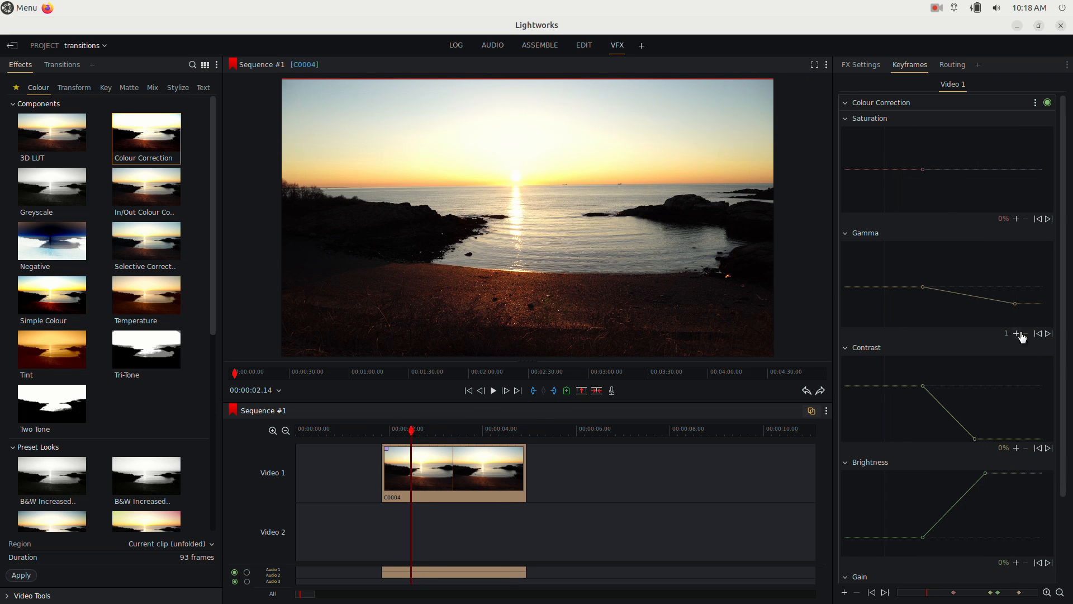
left_click(1017, 220)
left_click_drag(884, 392, 888, 473)
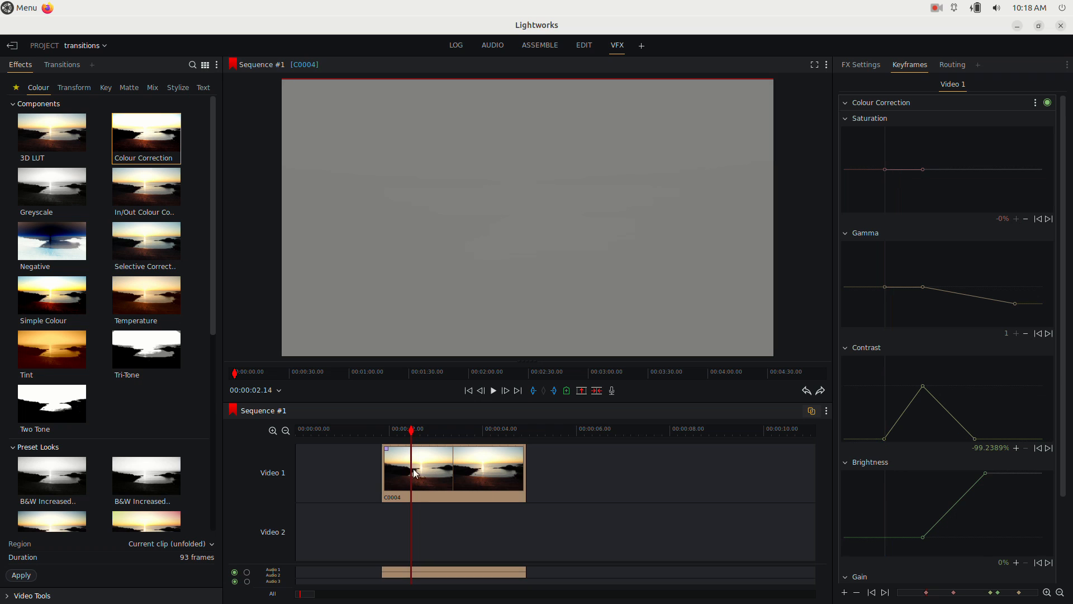
left_click(384, 433)
key("space")
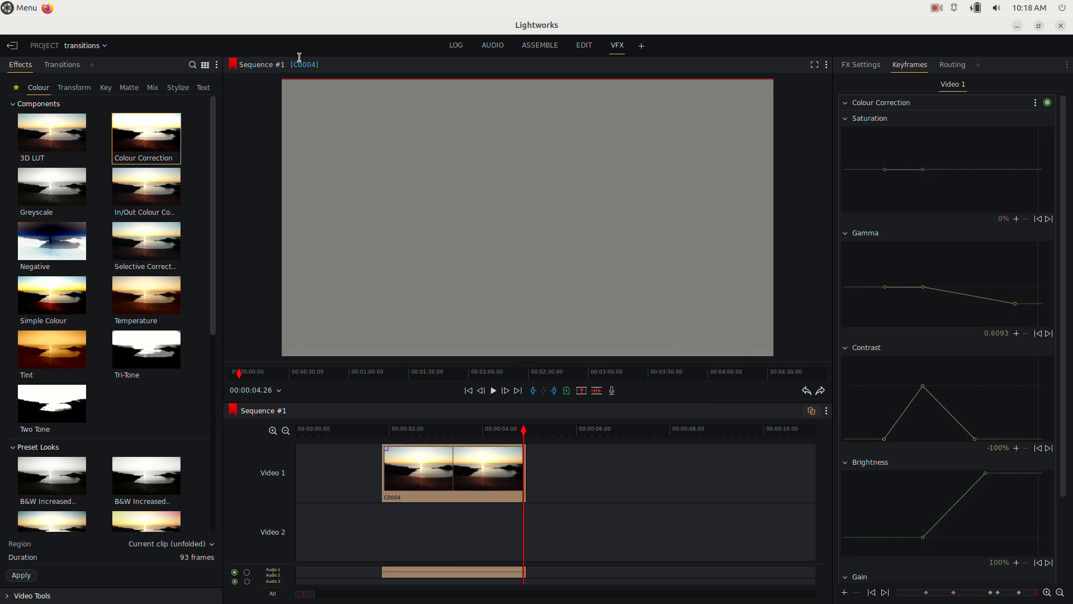
Return to the Edit layout and place clip C0032 with its audio directly after C0004 on Video 1.
left_click(584, 44)
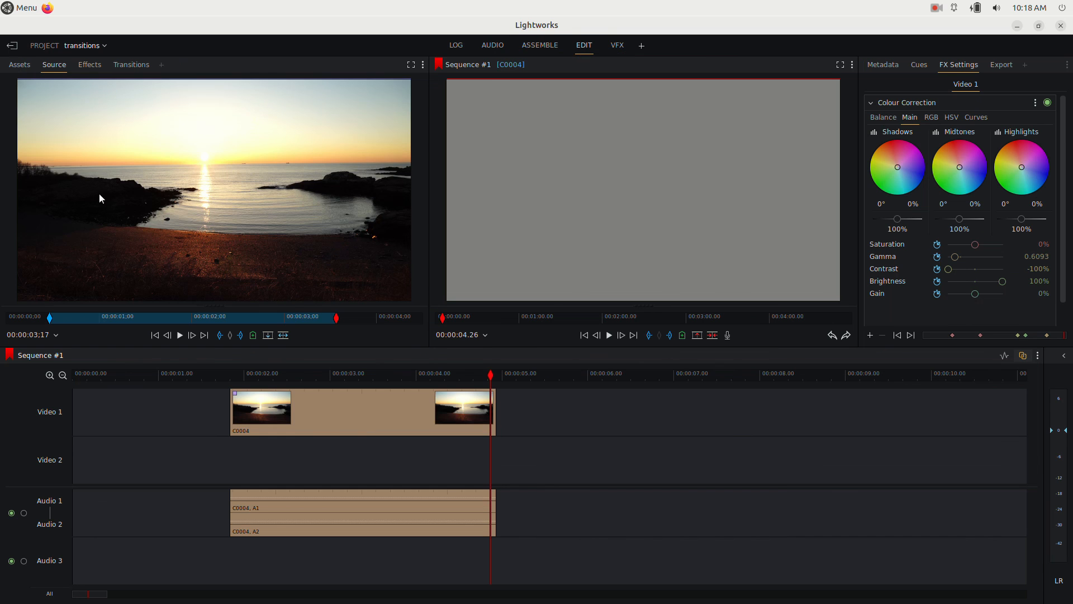
left_click(20, 65)
left_click_drag(174, 140, 494, 425)
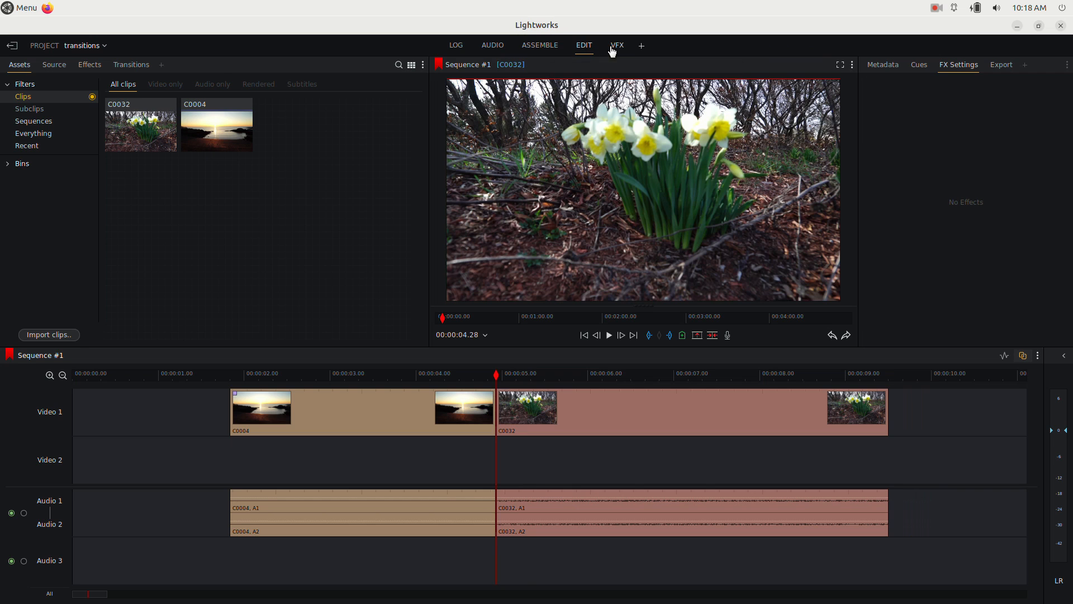
In the VFX layout, apply a Transform 3D effect over C0004 with the region set to Current clip (unfolded).
left_click(610, 47)
mouse_move(503, 435)
left_mouse_down()
mouse_move(571, 432)
mouse_move(489, 432)
left_mouse_up()
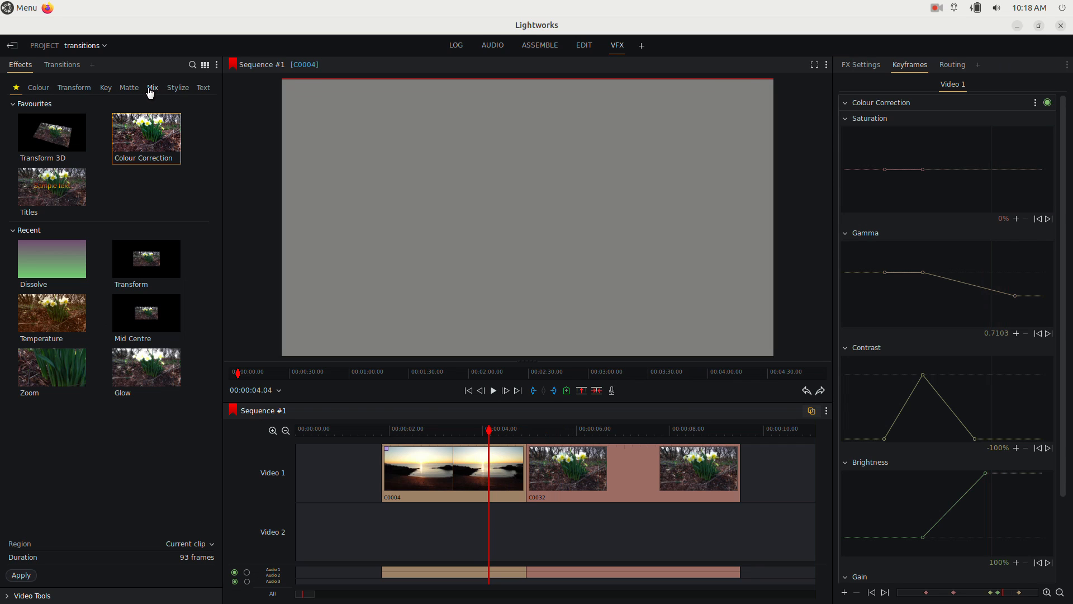
left_click(86, 87)
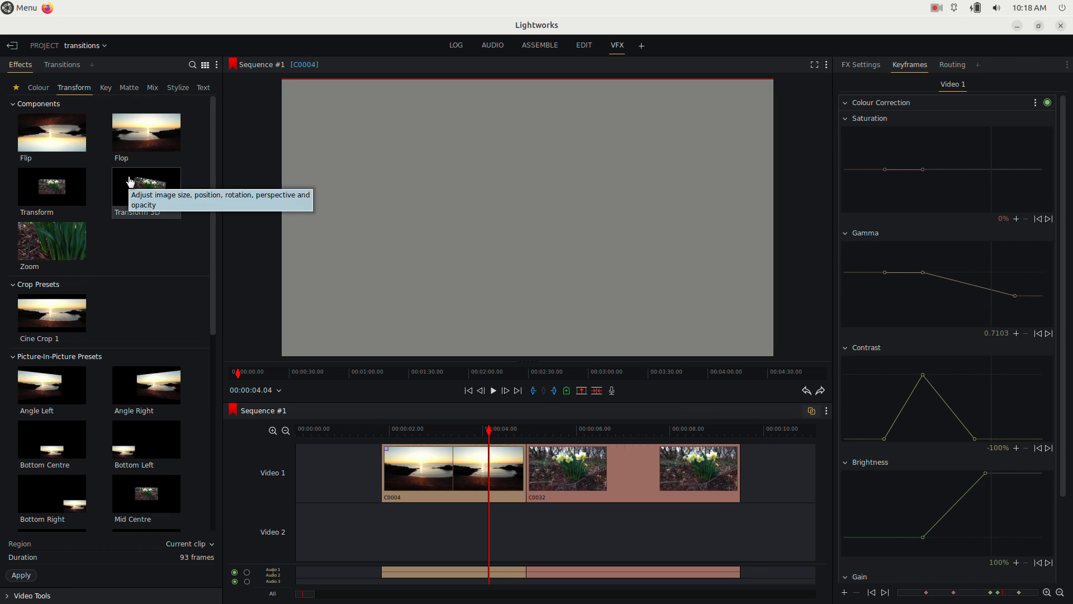
left_click(157, 193)
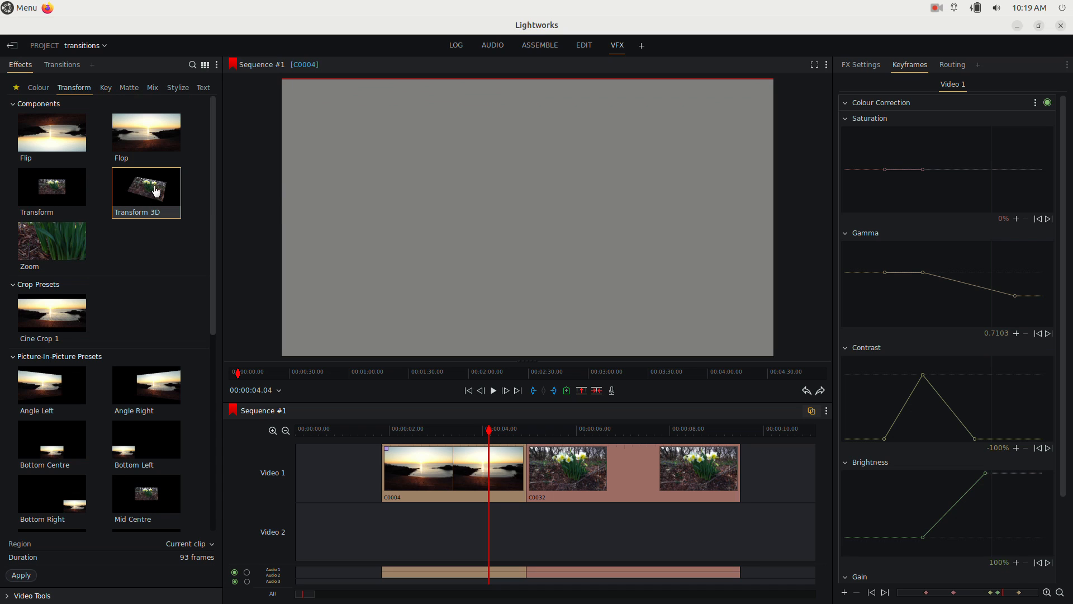
left_click(200, 546)
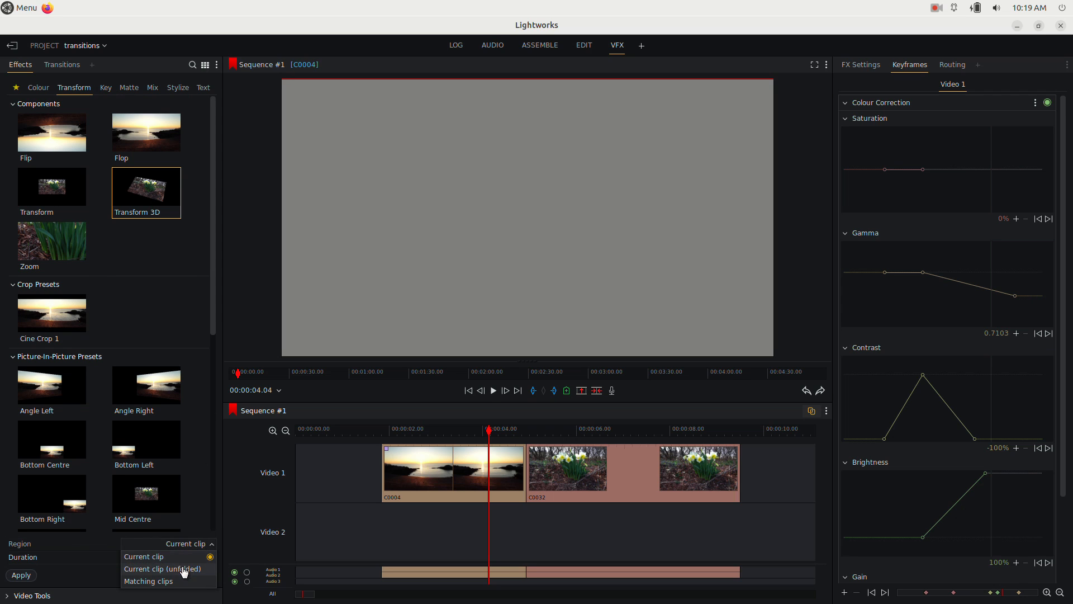
left_click(184, 570)
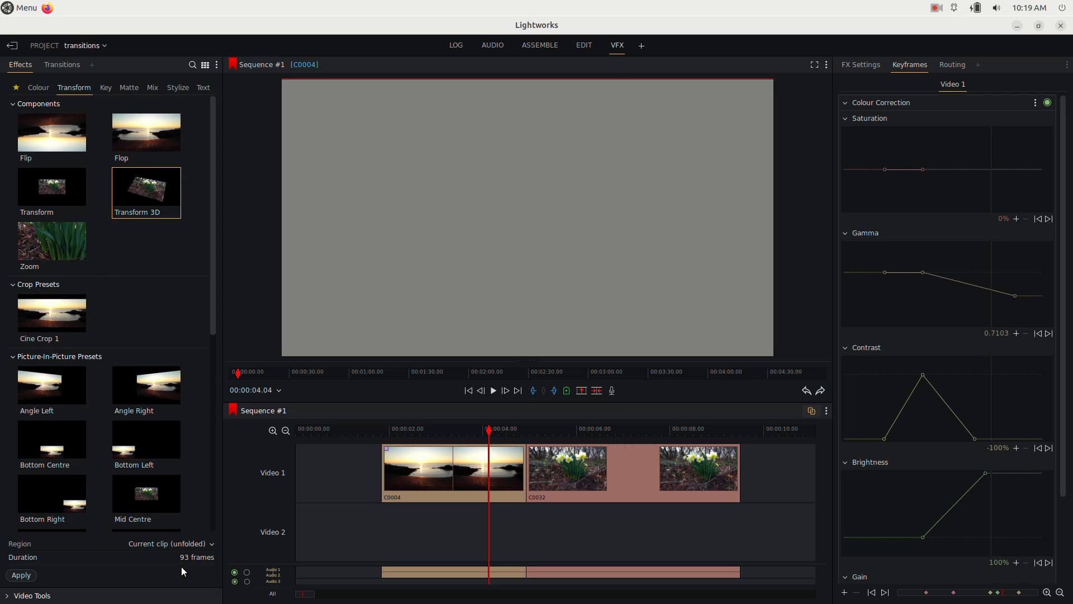
left_click(33, 579)
Enable keyframing for the Transform 3D position and rotation parameters at 00:00:02.17.
left_click(454, 431)
left_click_drag(454, 433, 420, 432)
left_click(911, 143)
left_click(911, 155)
left_click(912, 185)
left_click(912, 203)
left_click(912, 223)
Lower the second saturation keyframe of C0004's Colour Correction to -26%.
left_click(977, 89)
left_click(912, 67)
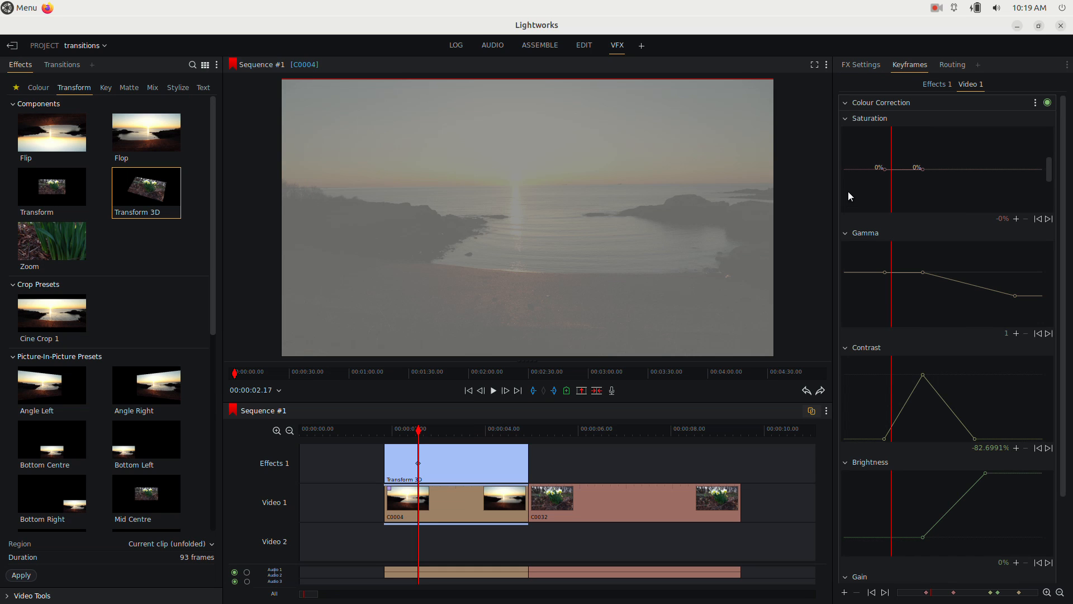
left_click_drag(922, 170, 922, 210)
left_click_drag(1063, 196, 1065, 263)
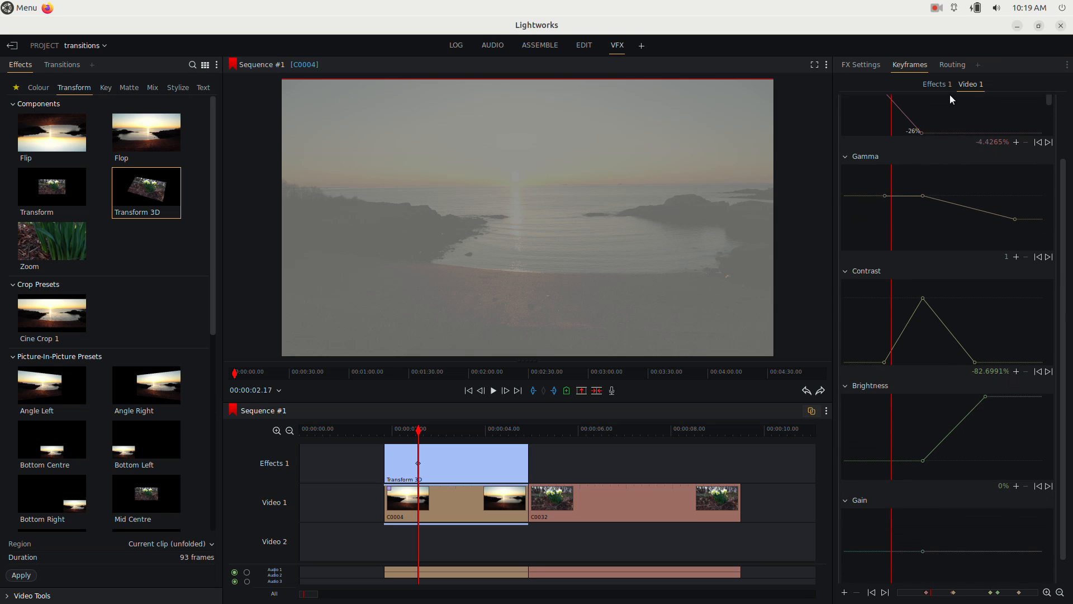
Keyframe the Transform 3D position so X rises to 3.1 and falls to -0.2, while Y dips and returns to about -0.08.
left_click(940, 84)
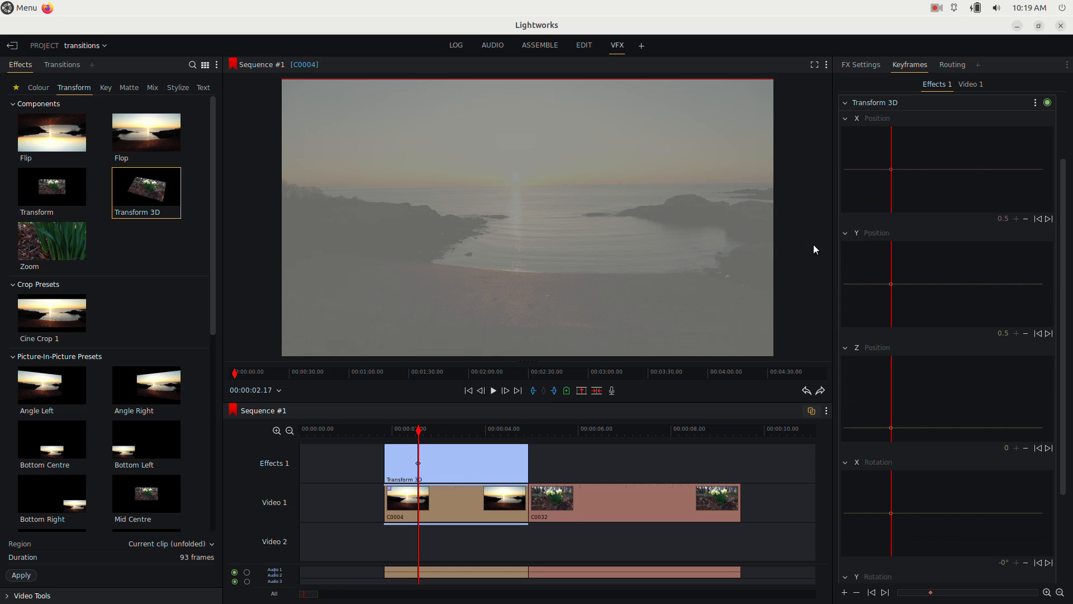
left_click_drag(922, 158, 919, 130)
left_click_drag(954, 284, 957, 335)
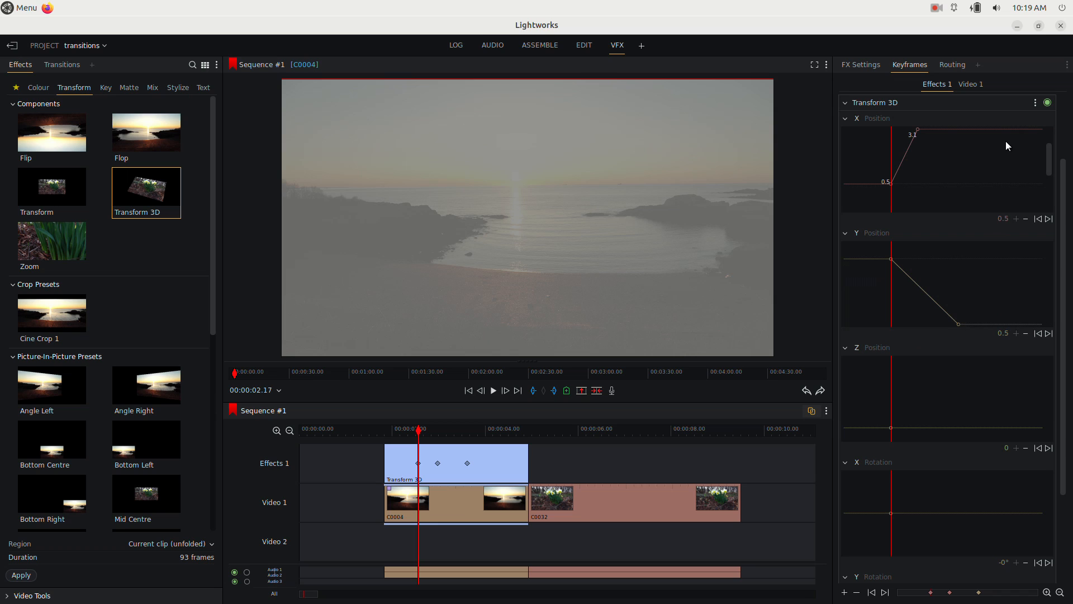
left_click_drag(1001, 130, 1007, 197)
left_click_drag(997, 323, 997, 265)
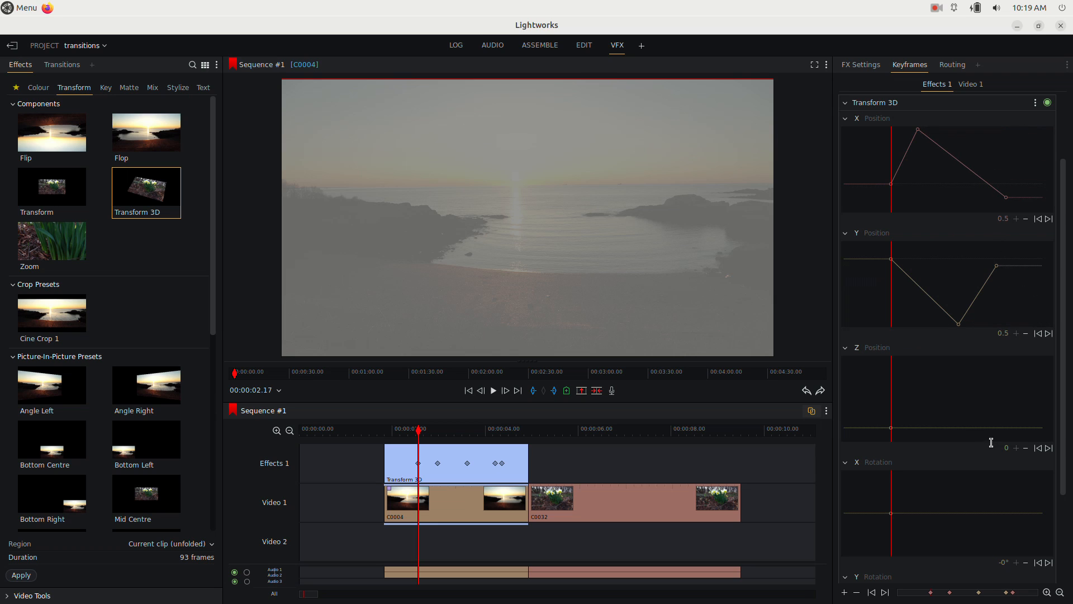
Keyframe the Transform 3D Z position up to about 11.3 and play the effect over C0004.
left_click_drag(984, 426, 972, 366)
key("space")
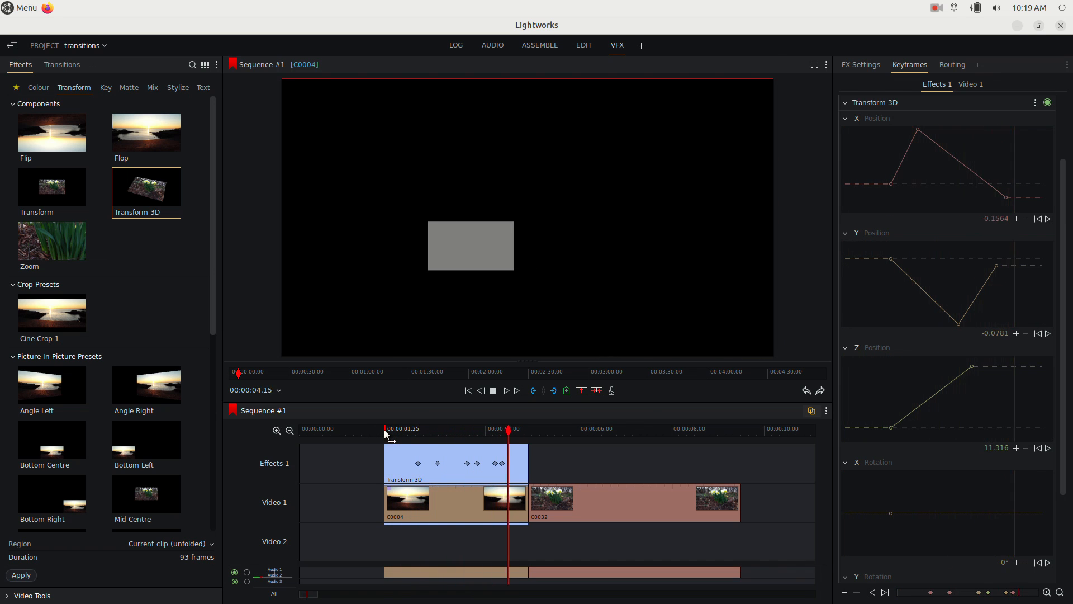
key("space")
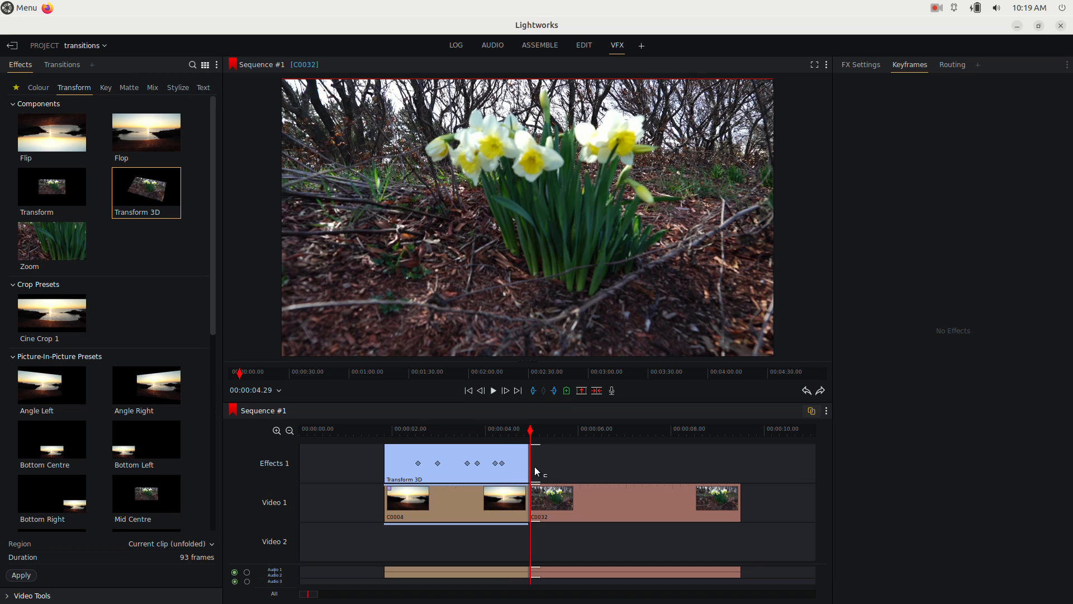
Extend only the Transform 3D effect over C0032 to 00:00:09.08, leaving the video and audio clips out of the trim.
left_click(273, 501)
left_click(280, 544)
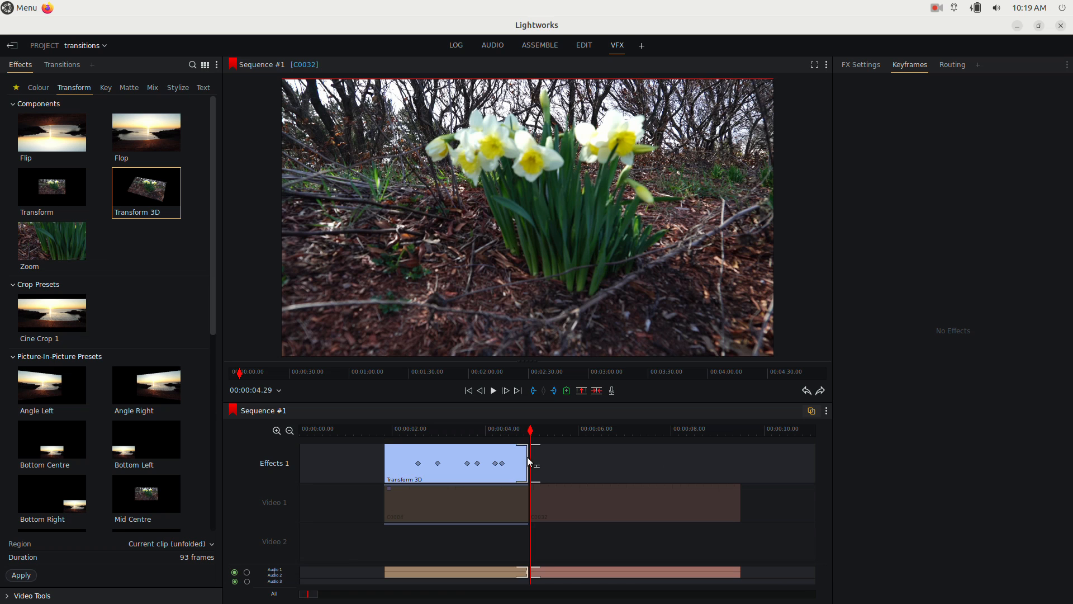
left_click_drag(528, 459, 572, 458)
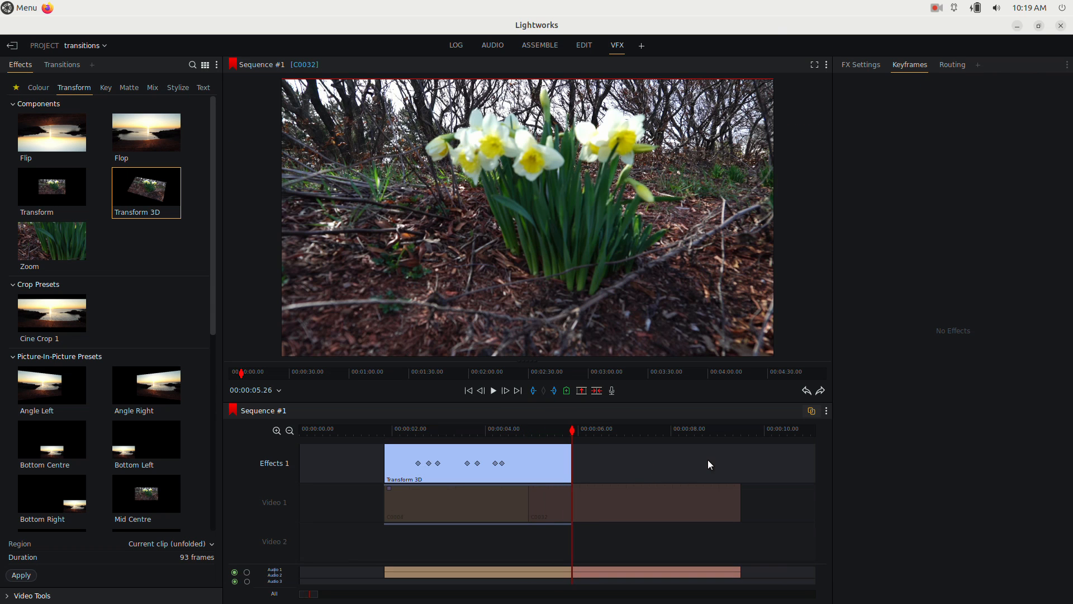
left_click_drag(573, 460, 640, 462)
left_click(274, 575)
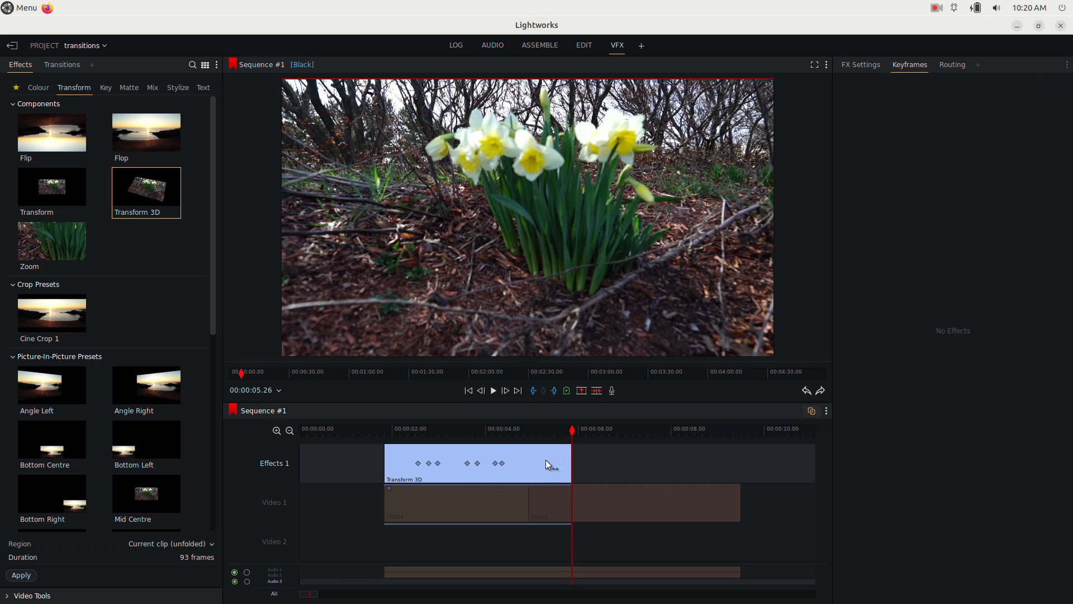
left_click_drag(573, 466, 728, 467)
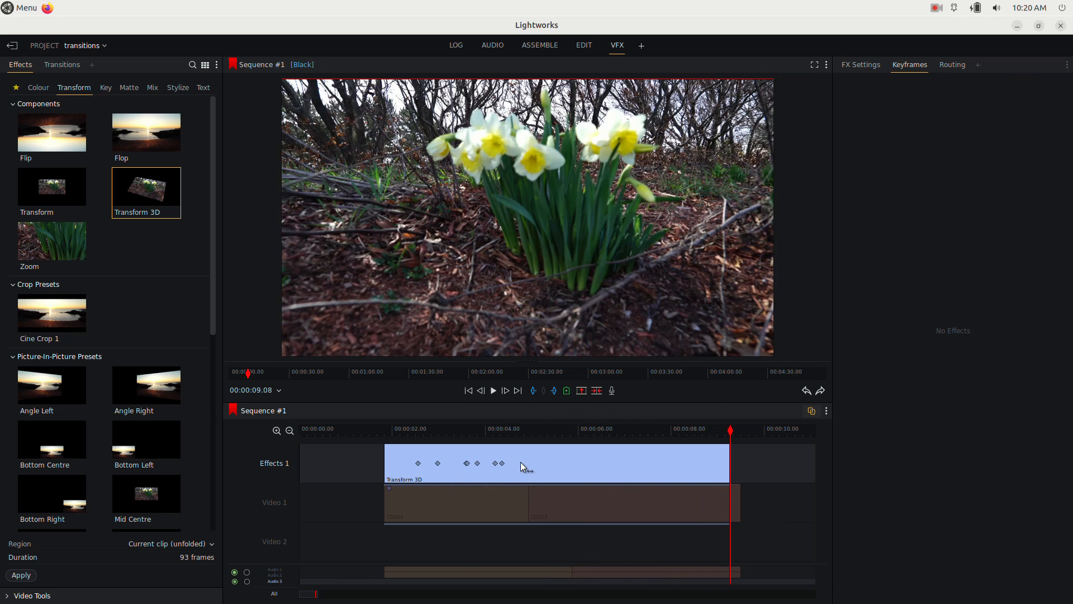
Add Transform 3D keyframes around 00:00:07.00 raising X, lowering Y and raising Z position, and play from 00:00:03.26.
left_click(614, 430)
mouse_move(615, 430)
left_mouse_down()
mouse_move(656, 436)
mouse_move(616, 433)
mouse_move(625, 432)
left_mouse_up()
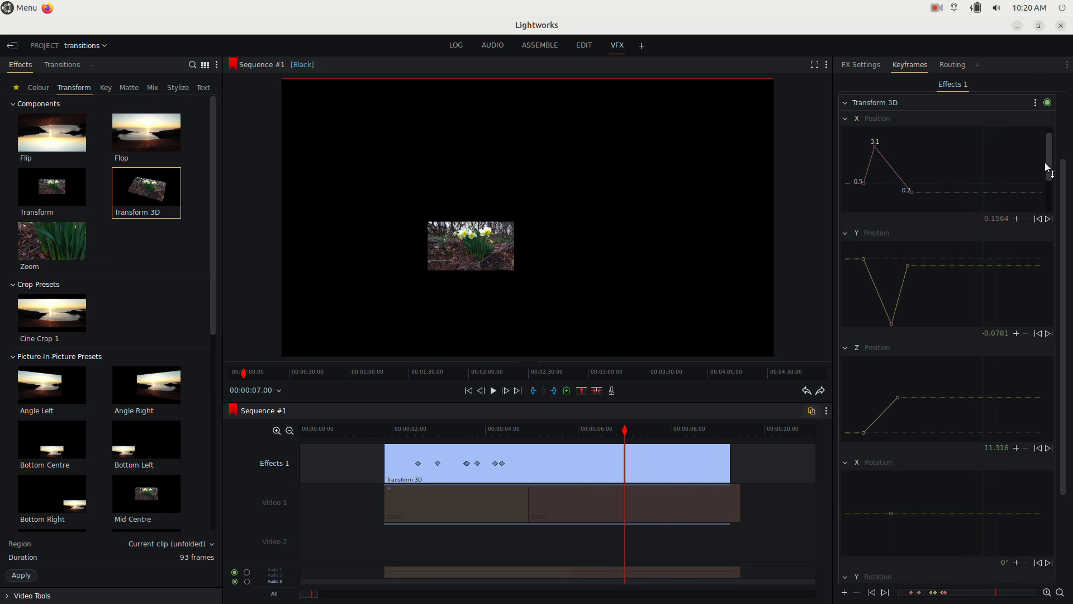
left_click_drag(982, 193, 978, 156)
left_click_drag(982, 266, 981, 300)
left_click_drag(982, 398, 967, 359)
left_click(479, 430)
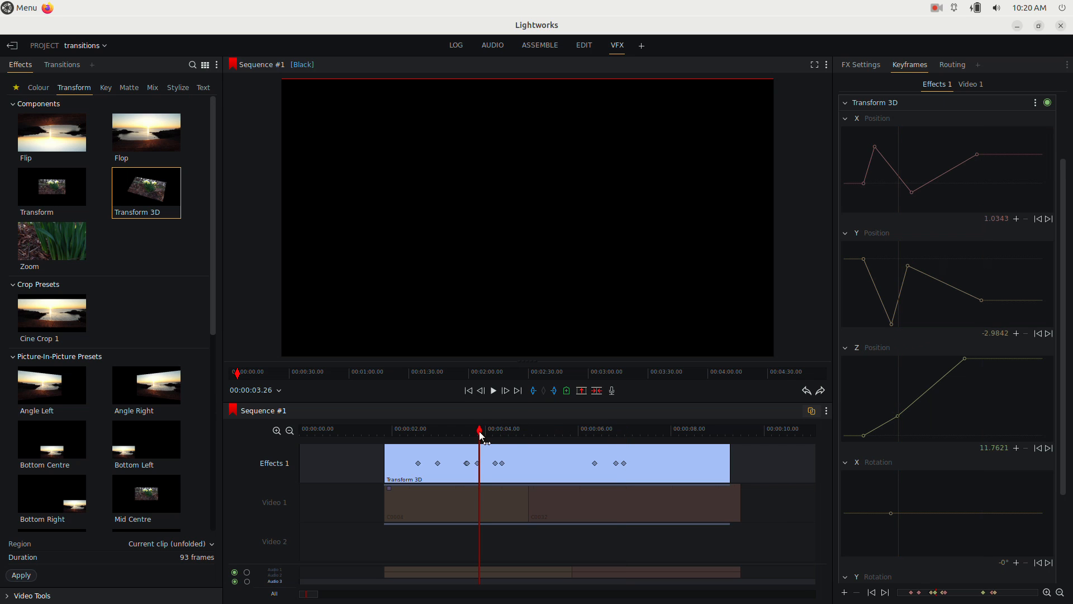
key("space")
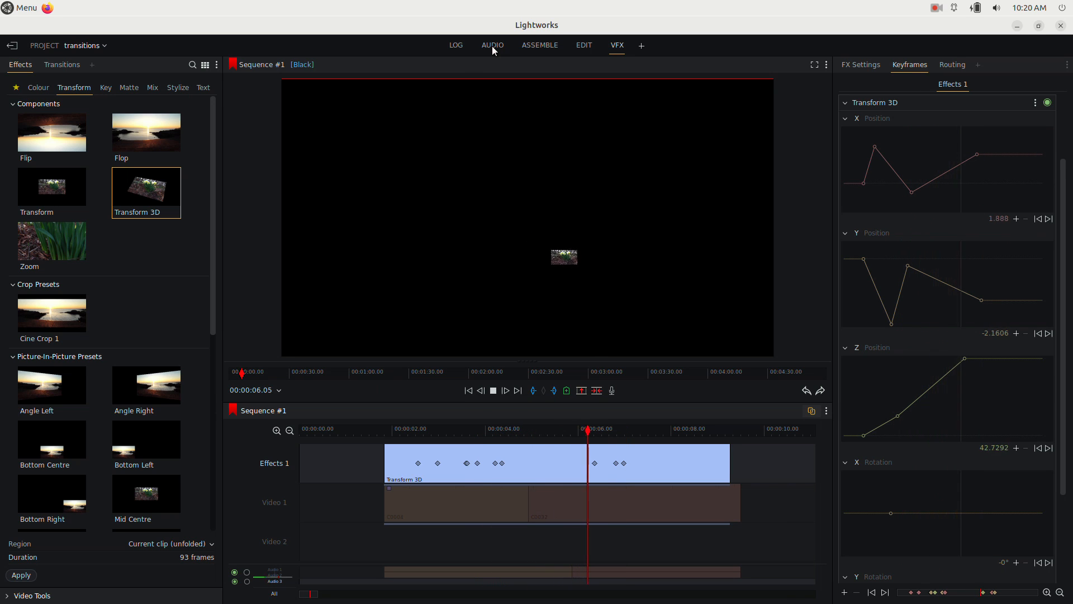
Stop playback at 00:00:07.15 and view the available Region options for applying effects, leaving the choice at Current clip (unfolded).
key("space")
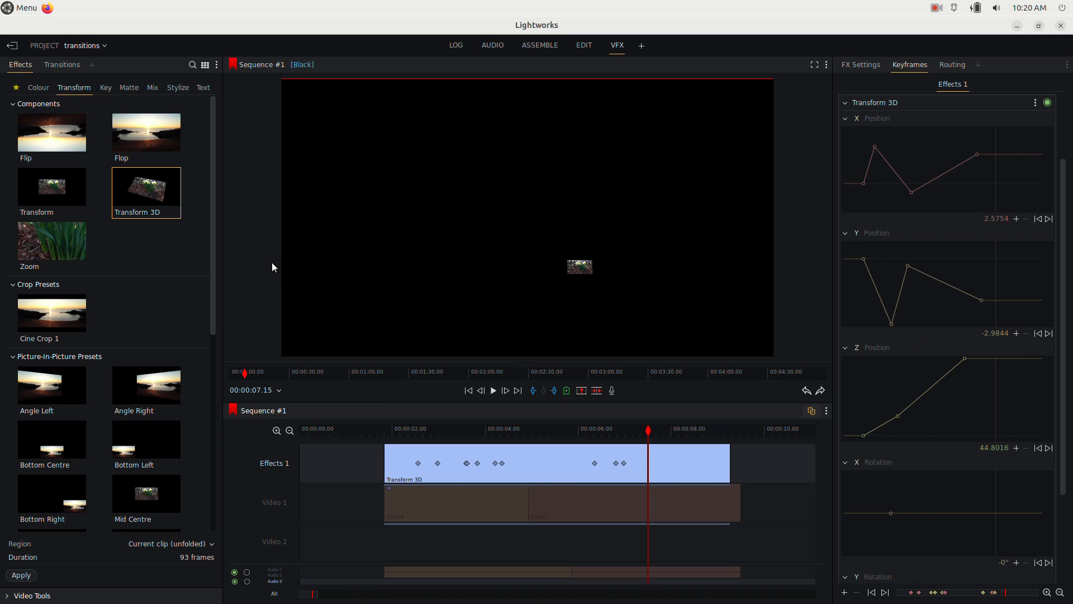
left_click(197, 546)
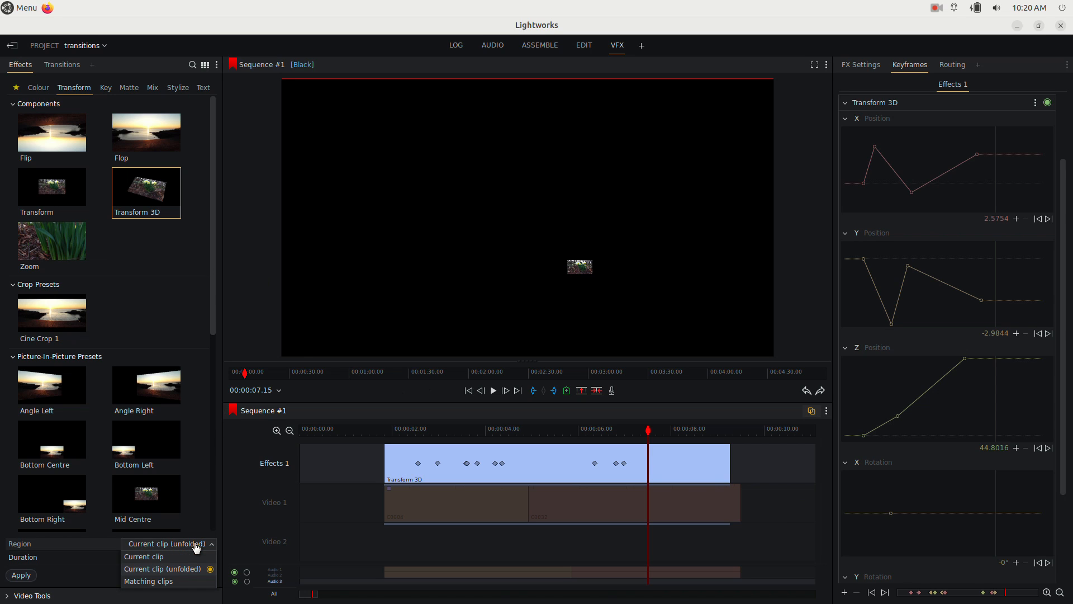
left_click(196, 546)
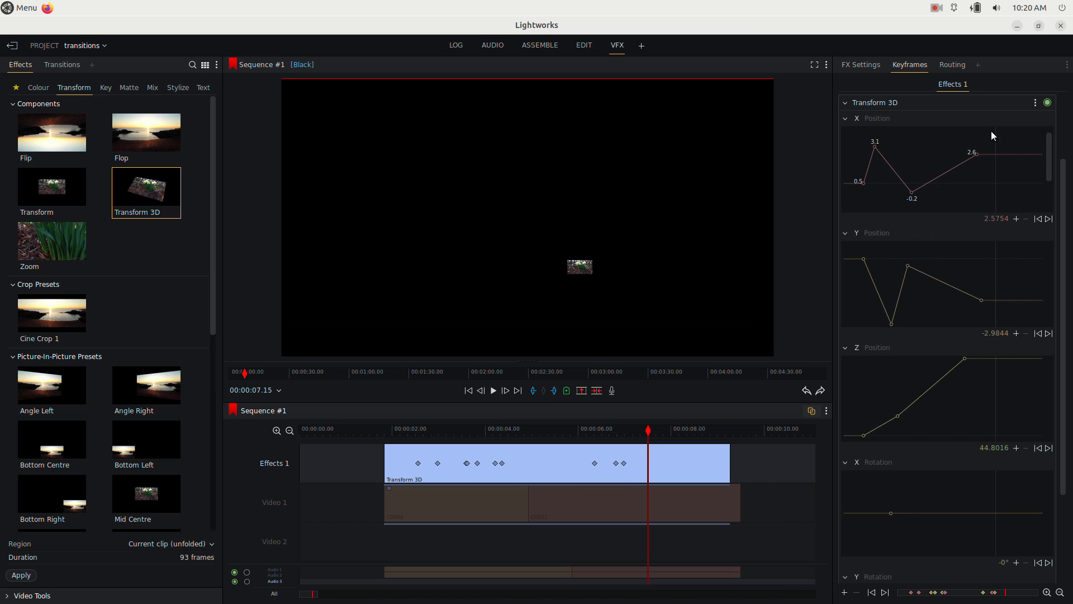
Delete the last two X position keyframes of Transform 3D and its Y position keyframe at 00:00:04.06.
left_click(1039, 220)
left_click(1027, 220)
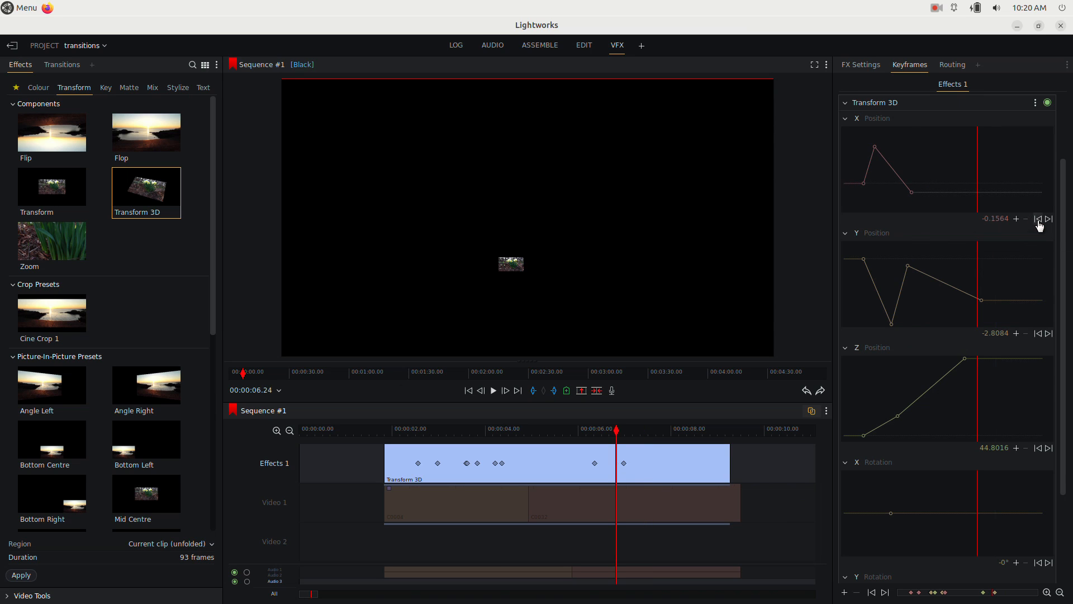
left_click(1038, 220)
left_click(1027, 219)
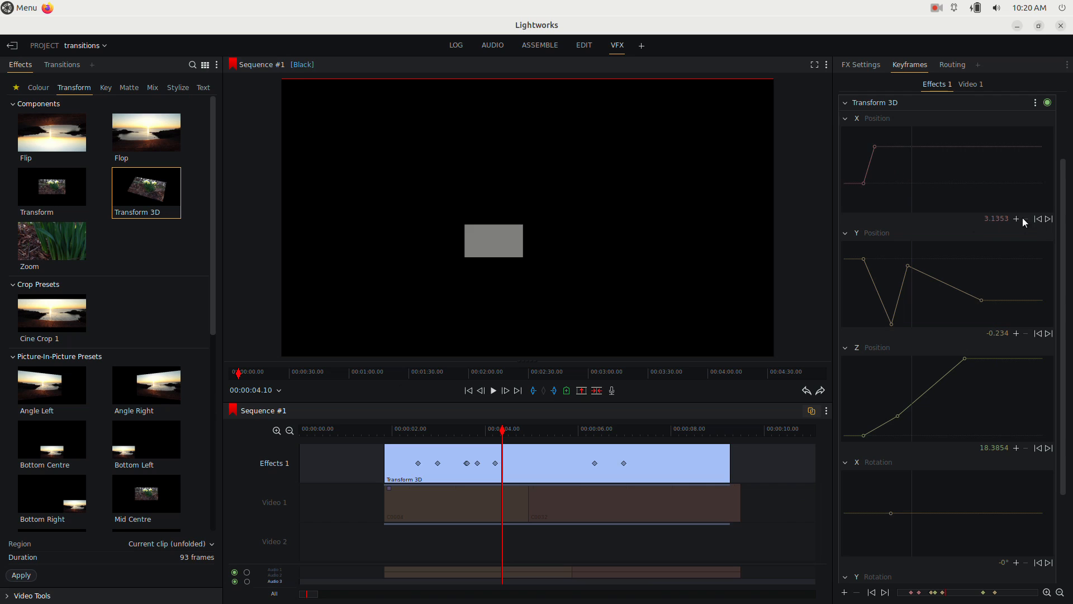
left_click(1038, 333)
left_click(1026, 334)
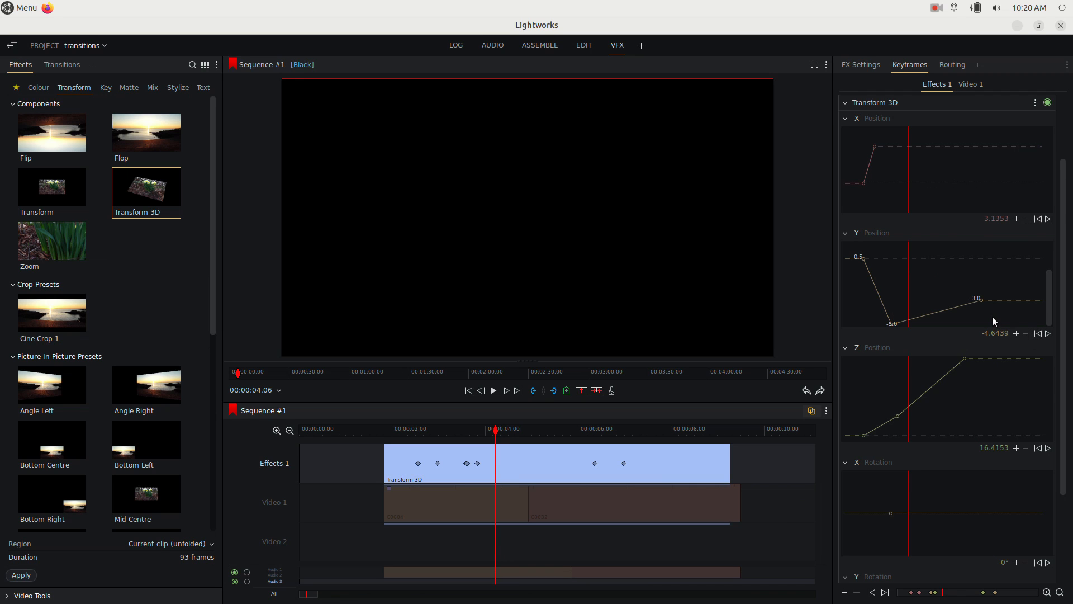